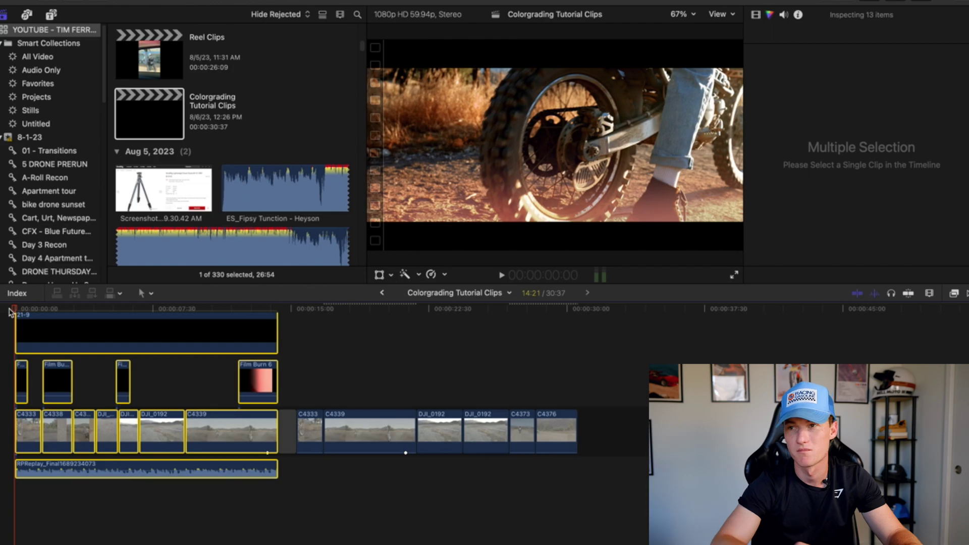
Step: Switch to the Color & Effects workspace and set the waveform scope's channels from RGB Parade to RGB Overlay
key("Down")
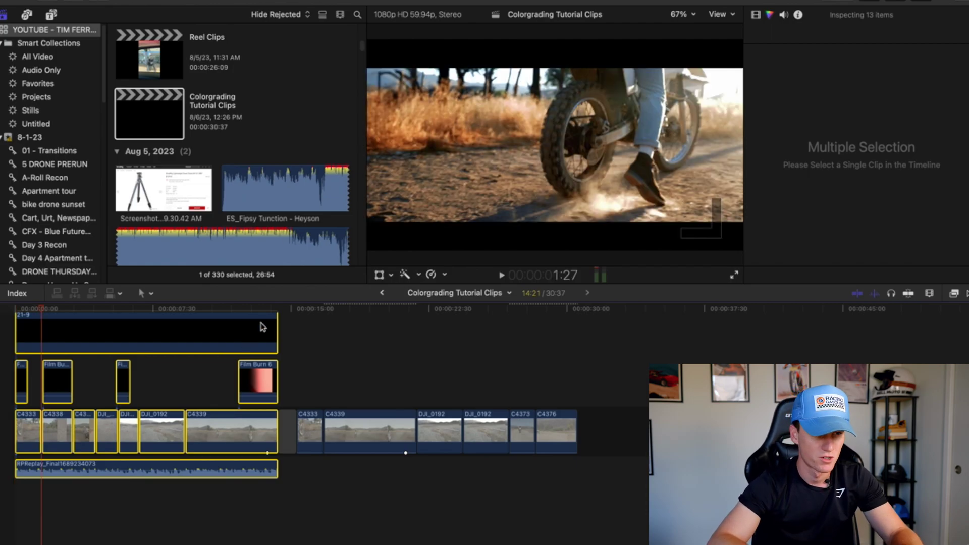
key("super+Tab")
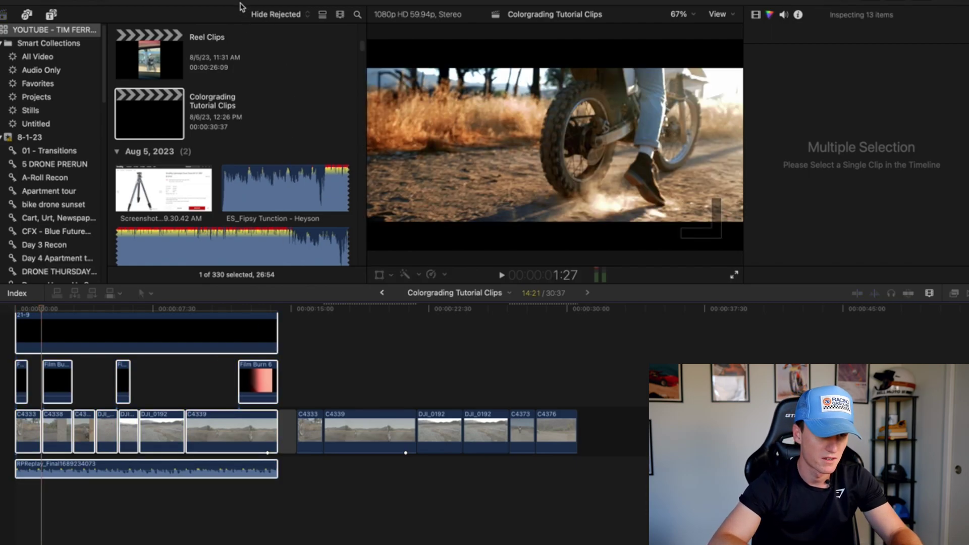
left_click(241, 3)
left_click(256, 1)
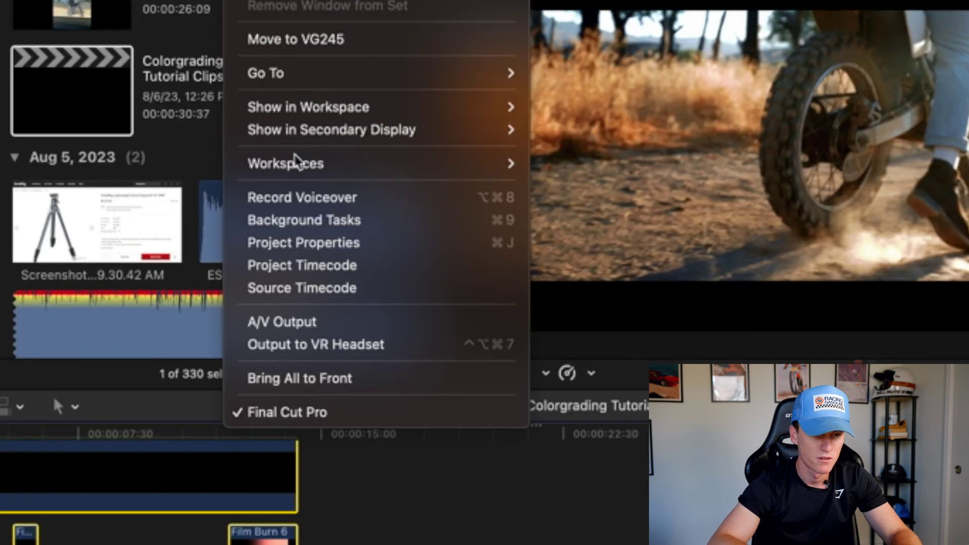
mouse_move(299, 166)
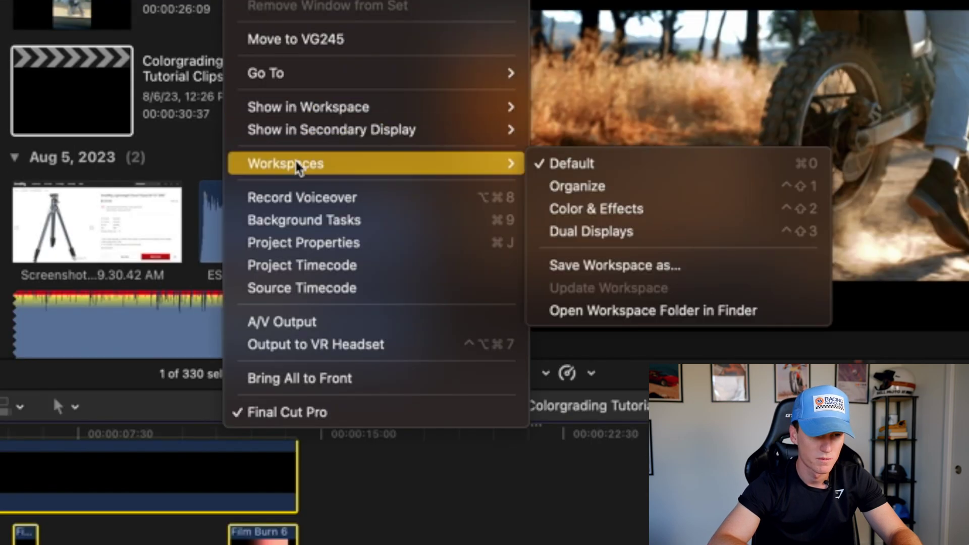
left_click(586, 214)
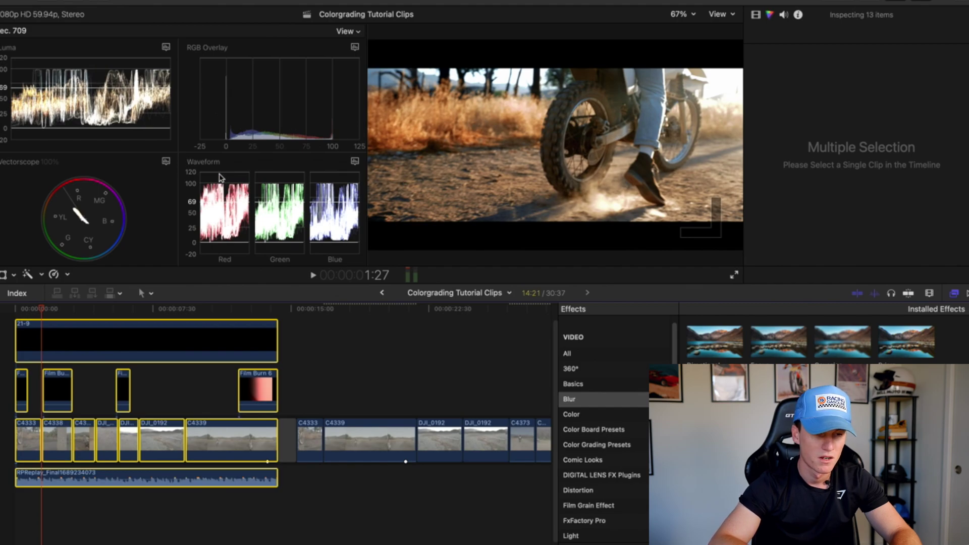
left_click(355, 163)
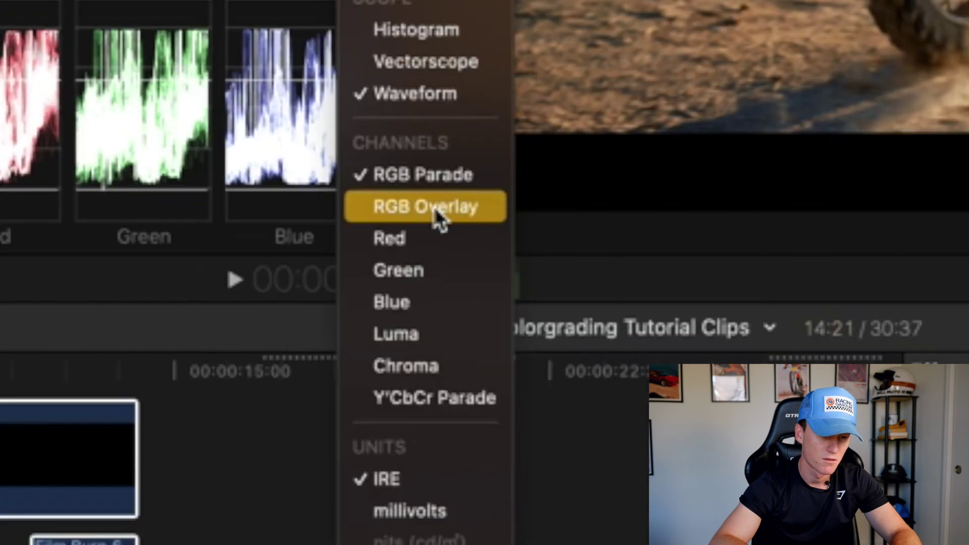
left_click(434, 207)
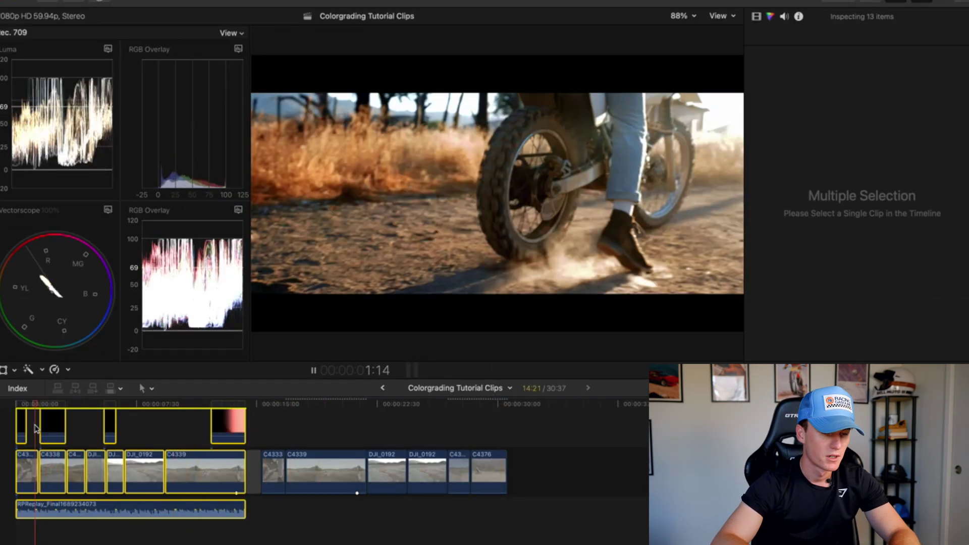
Step: Remove the Color Wheels and mLut by motionVFX effects from the C4333 clip just after the timeline gap
key("space")
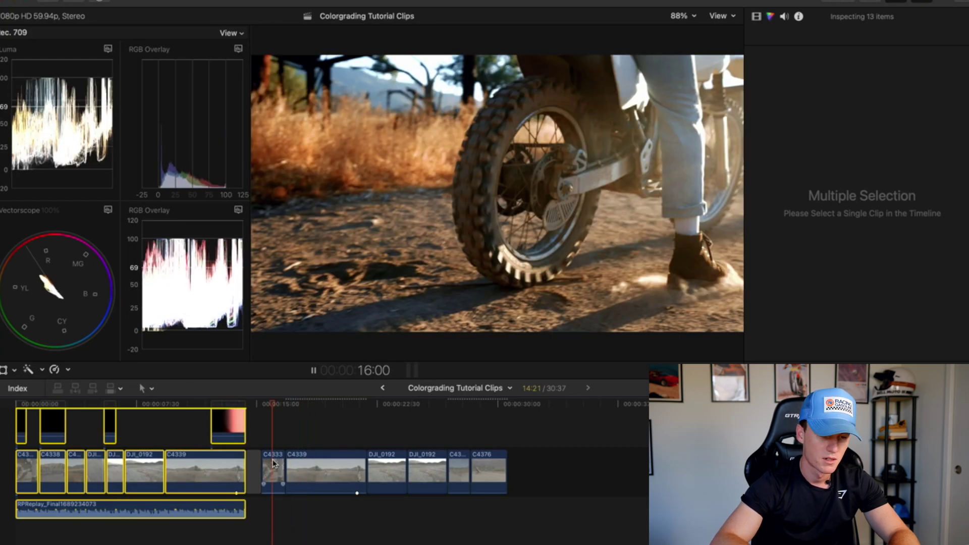
left_click(273, 464)
left_click(91, 2)
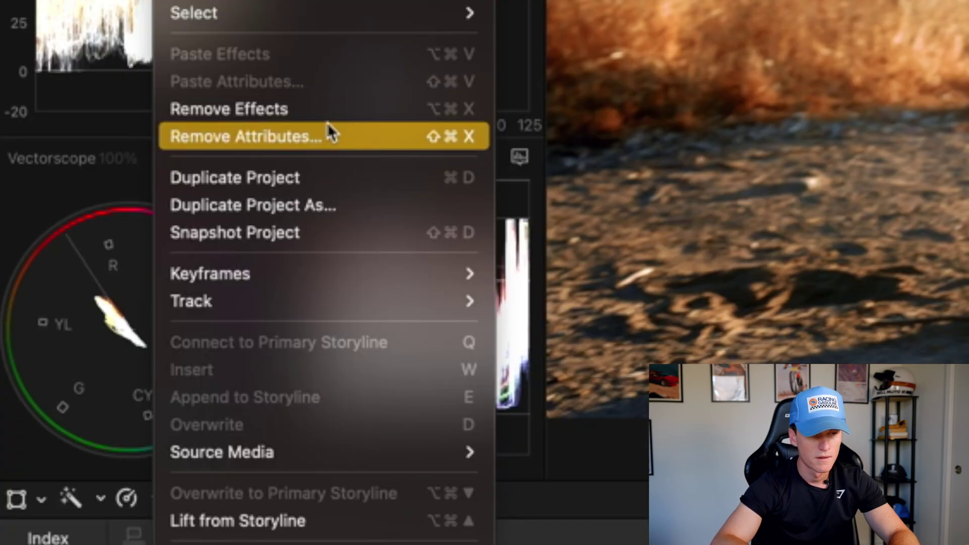
left_click(317, 135)
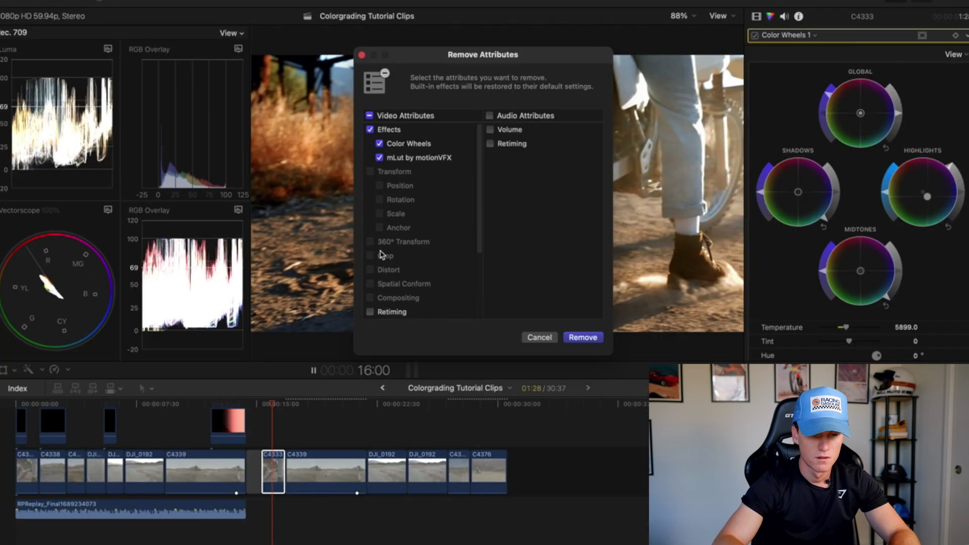
key("Return")
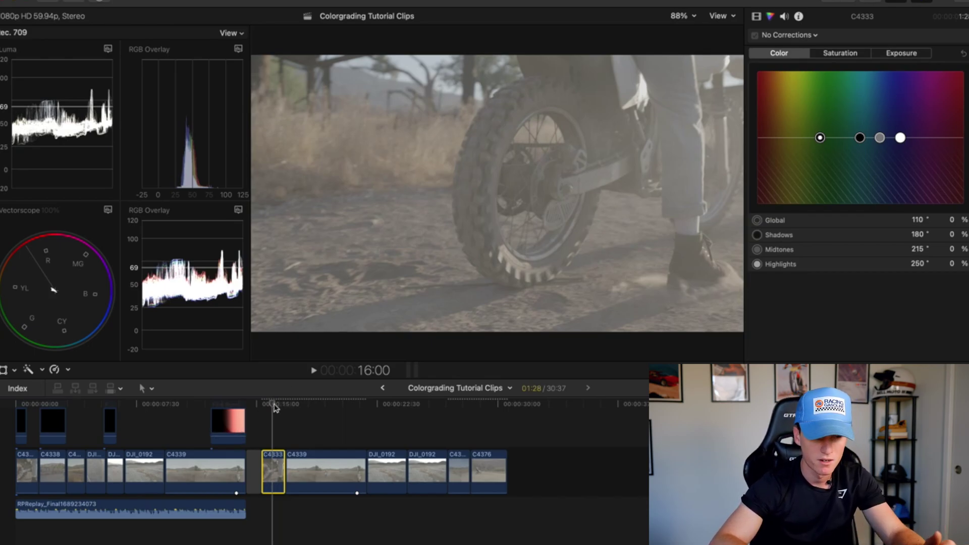
Step: Compare the graded opening shot with the stripped C4333 clip after the gap
left_click(103, 427)
left_click(33, 427)
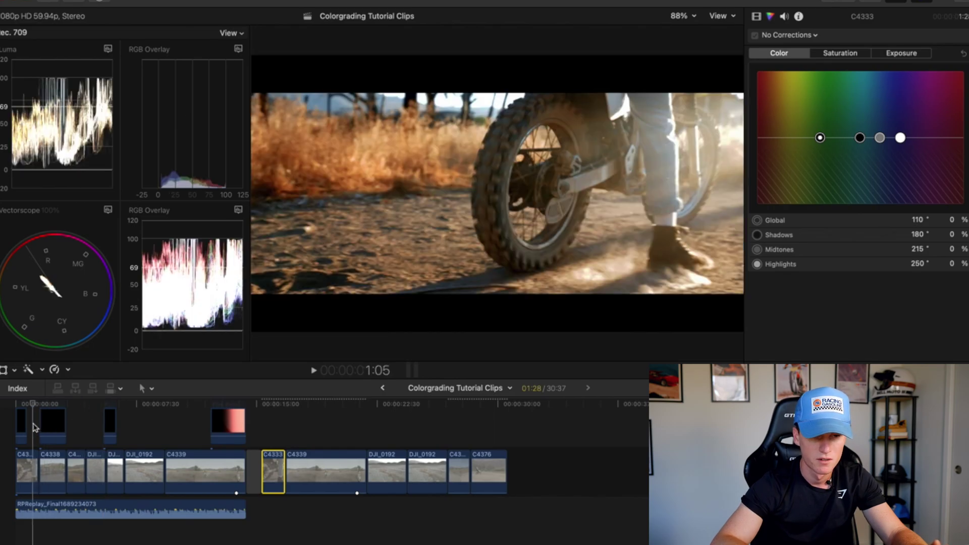
left_click_drag(34, 411, 273, 447)
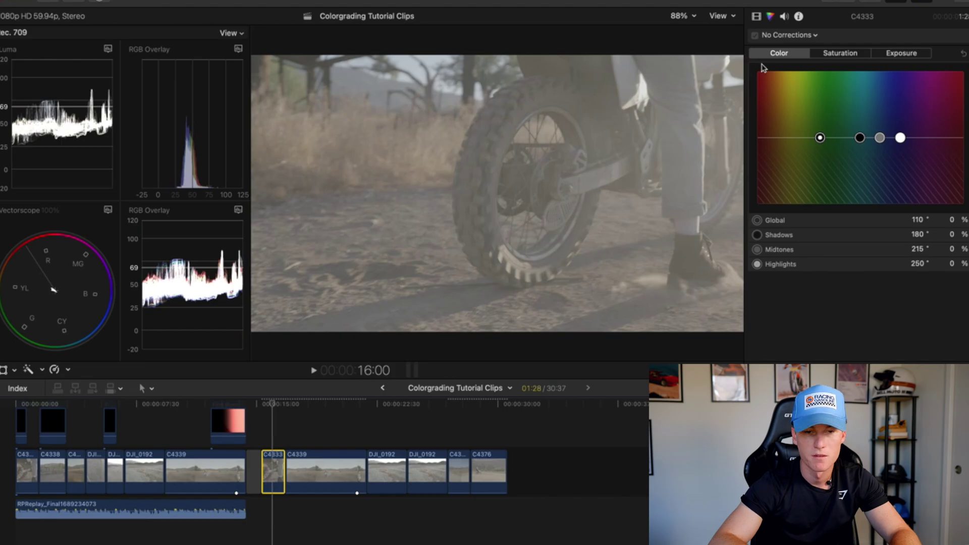
Step: Add a Color Wheels correction to the selected C4333 clip
left_click(767, 18)
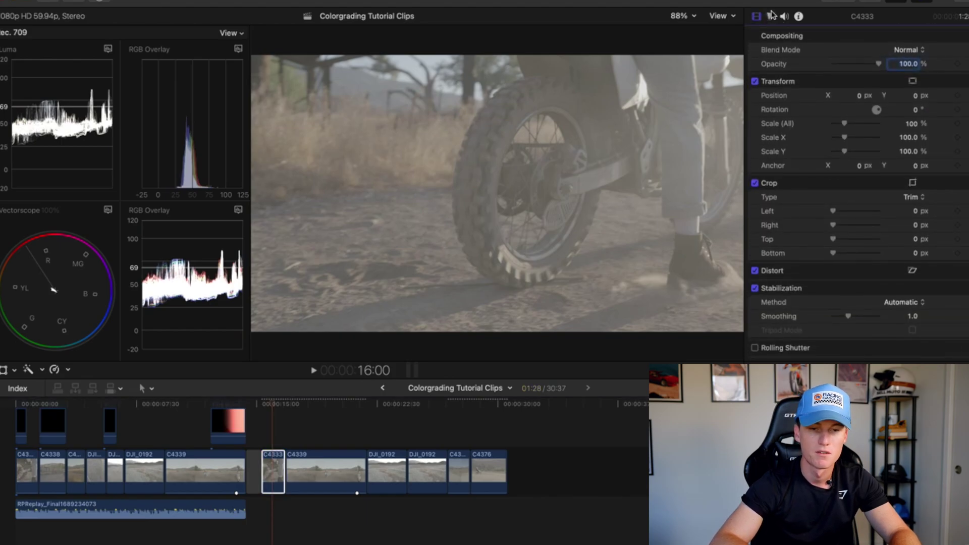
left_click(771, 17)
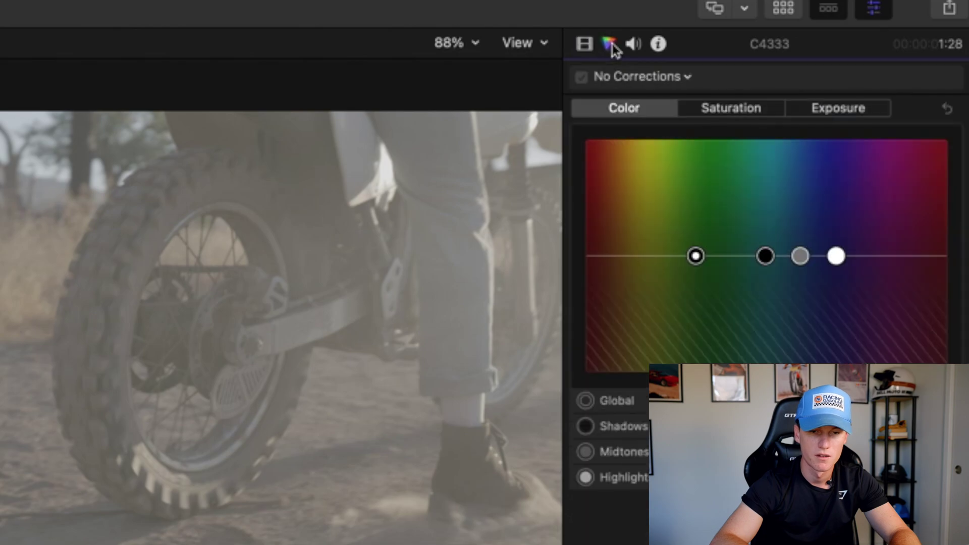
left_click(663, 82)
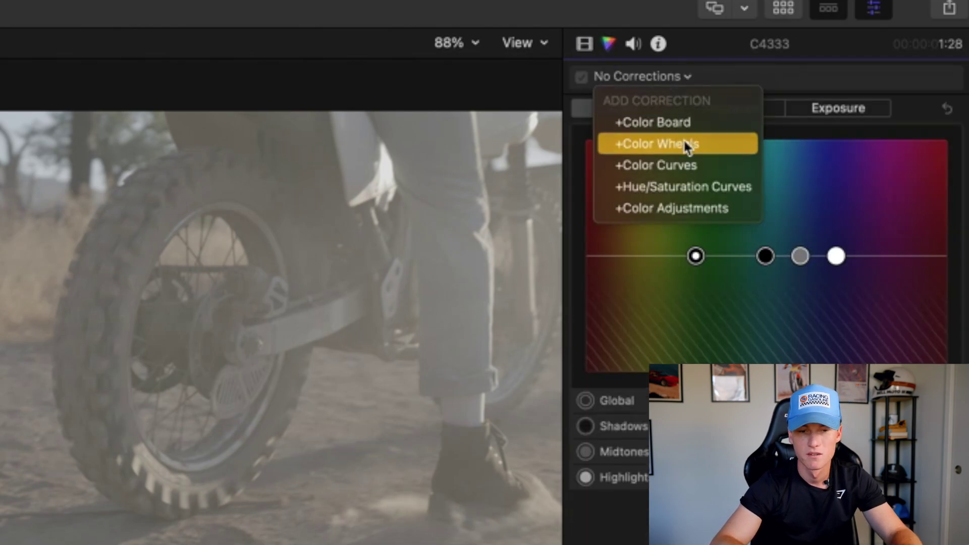
left_click(687, 146)
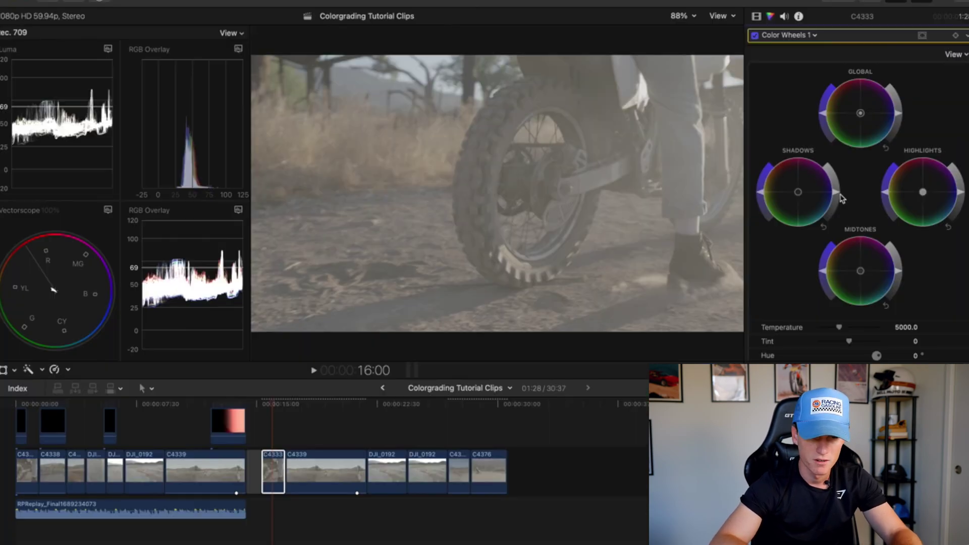
Step: Strongly lower the Shadows brightness and raise the Highlights brightness on the color wheels of the C4333 clip
left_click_drag(837, 194, 837, 261)
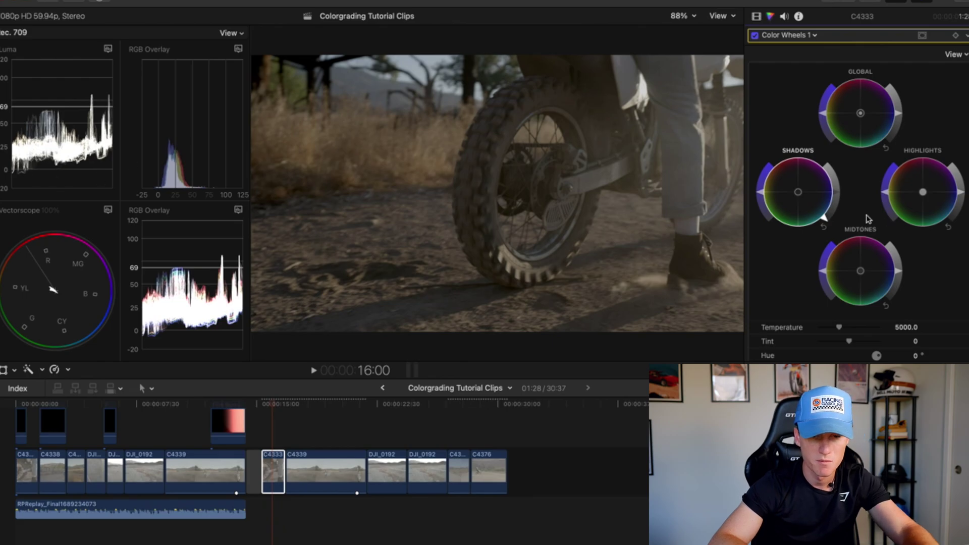
left_click_drag(824, 224, 825, 232)
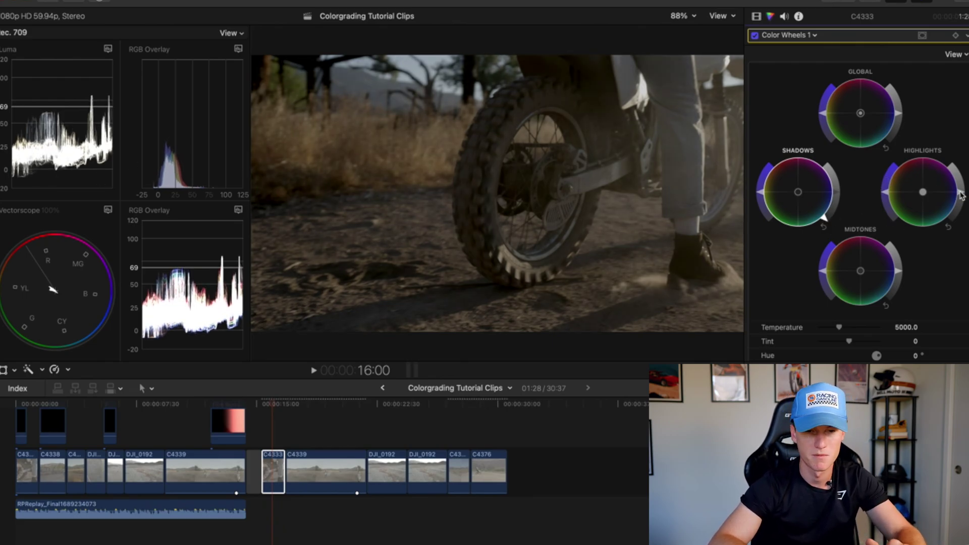
left_click_drag(961, 192, 937, 135)
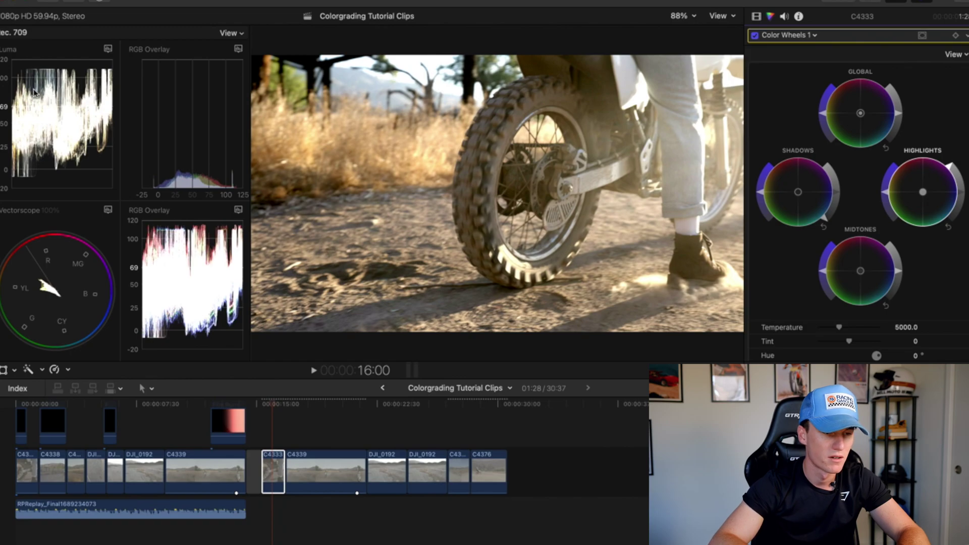
left_click_drag(952, 173, 960, 174)
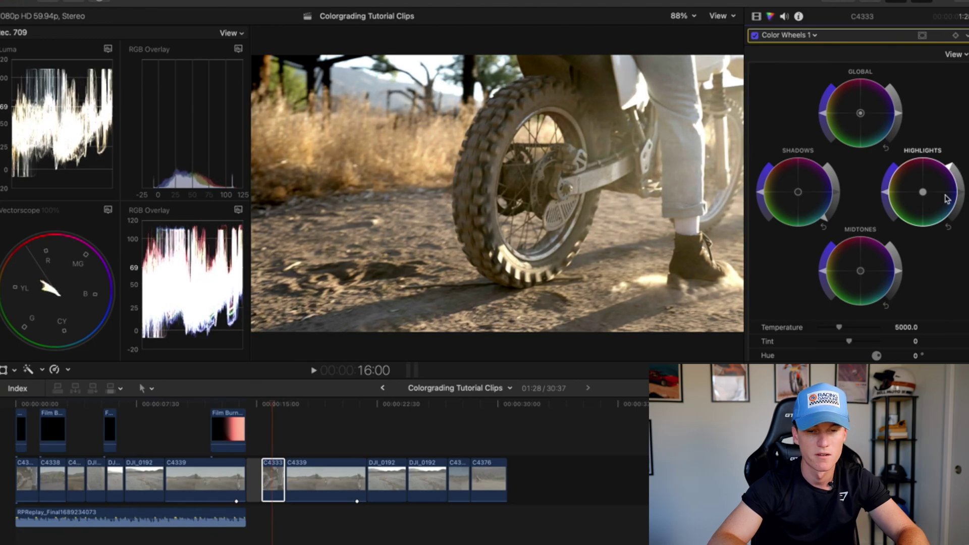
Step: Darken the Midtones and raise the Highlights brightness a little further, fine-tuning the two color wheels against each other
scroll(927, 230, "down", 3)
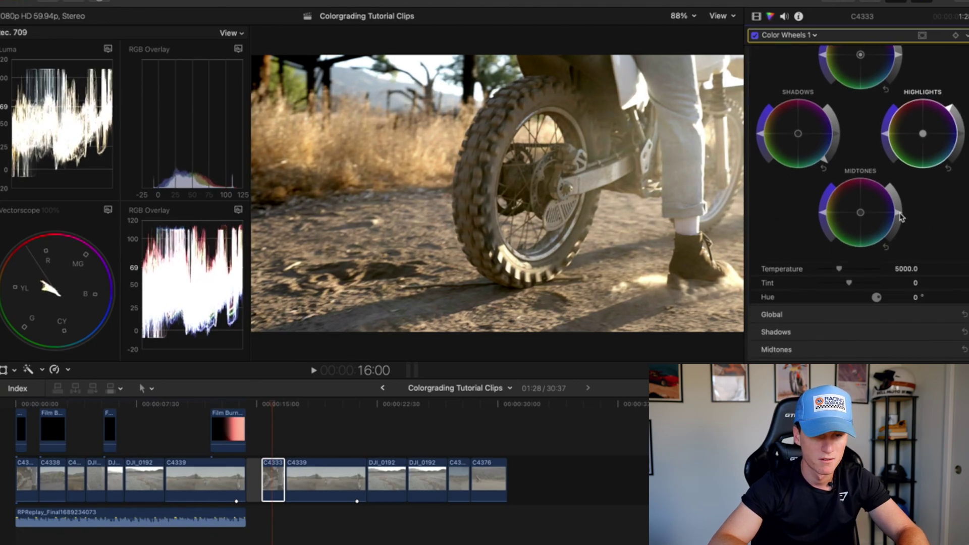
left_click_drag(901, 218, 899, 245)
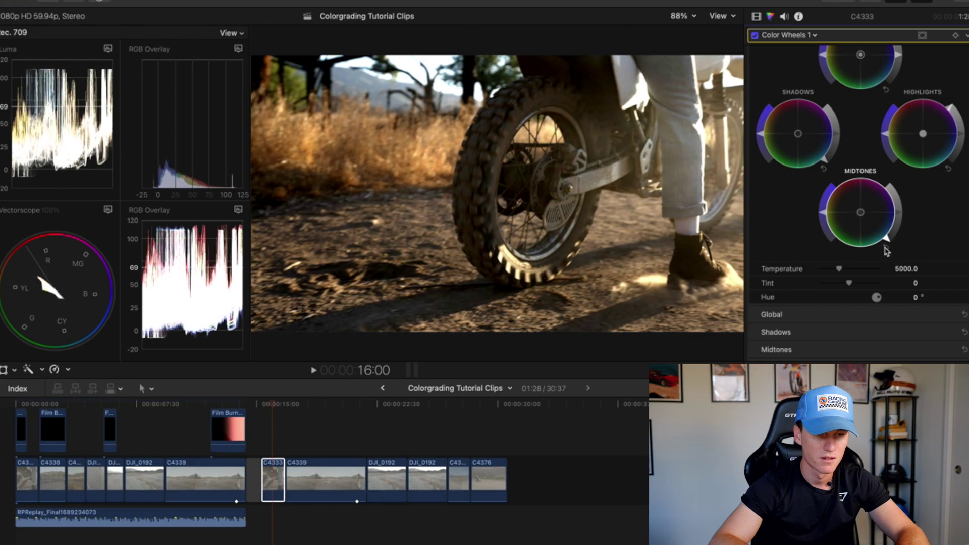
scroll(892, 228, "up", 3)
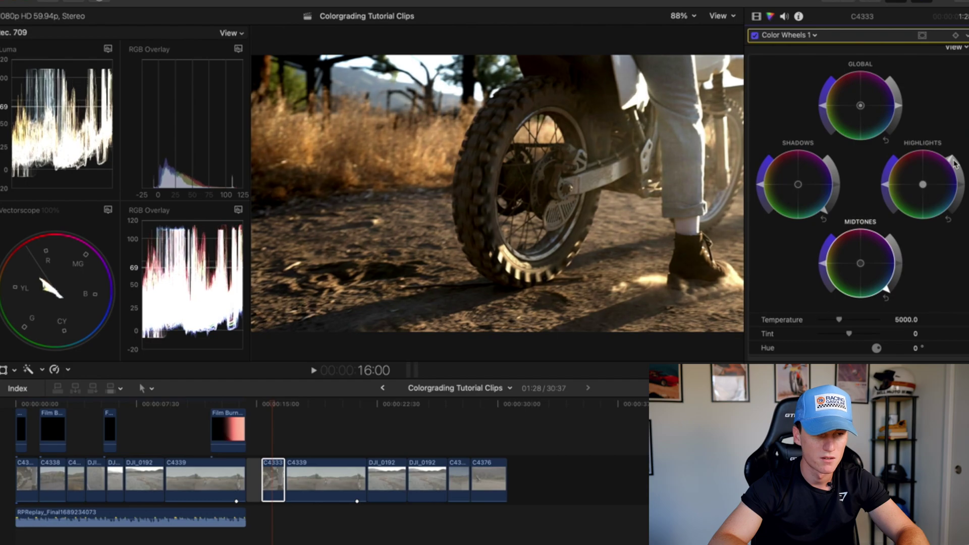
mouse_move(952, 162)
left_mouse_down()
mouse_move(956, 183)
mouse_move(954, 147)
left_mouse_up()
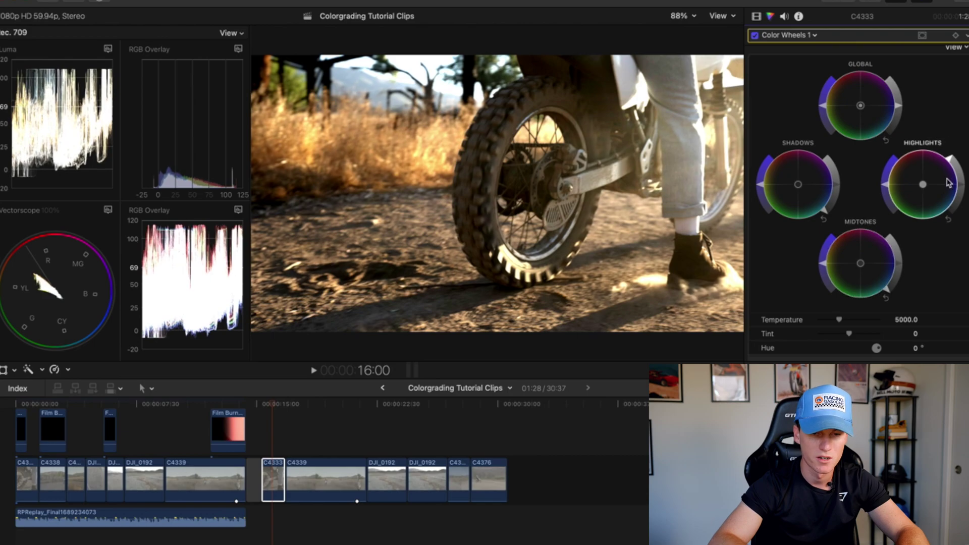
scroll(926, 202, "down", 3)
left_click_drag(891, 233, 890, 244)
scroll(907, 222, "up", 3)
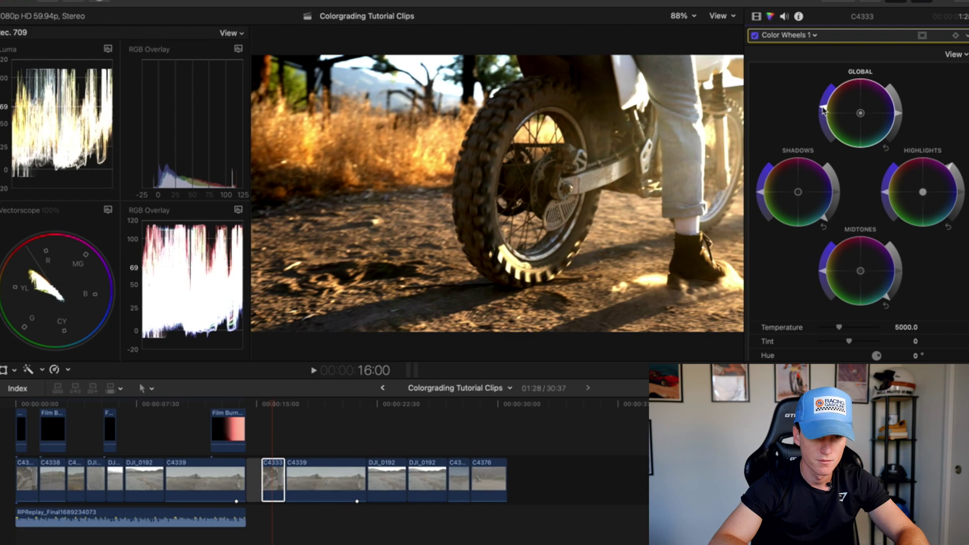
Step: Raise the Global saturation slightly and tint the Highlights wheel subtly toward blue
left_click_drag(824, 106, 827, 104)
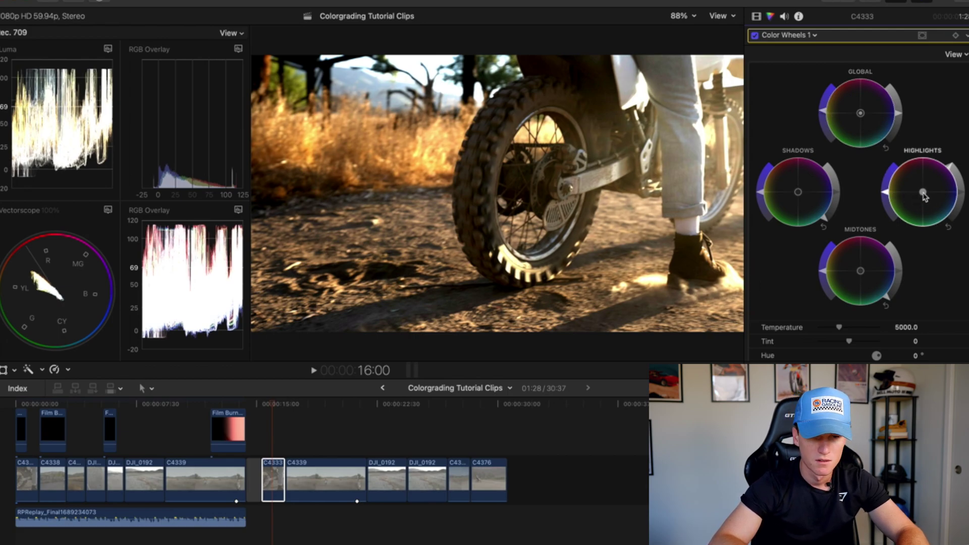
left_click_drag(924, 197, 947, 220)
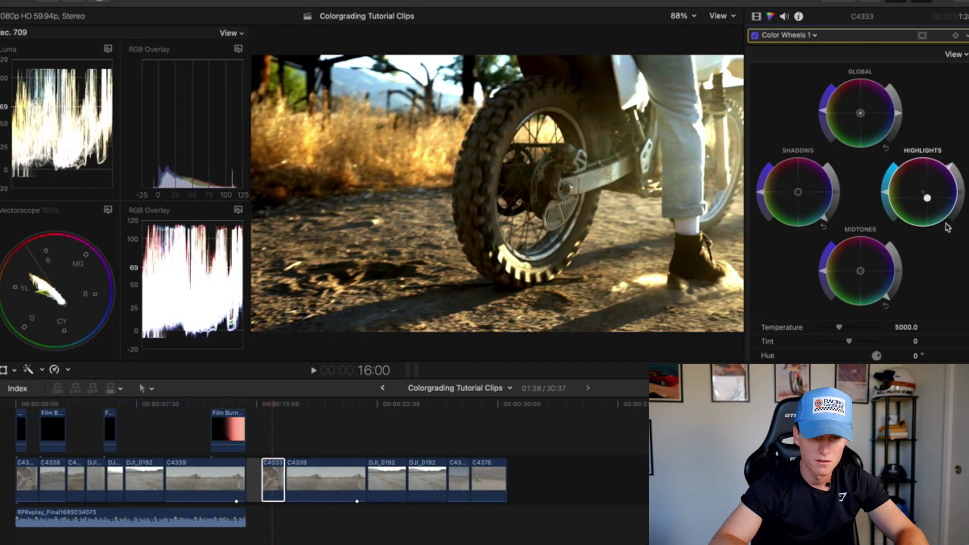
mouse_move(948, 227)
left_mouse_down()
mouse_move(905, 196)
mouse_move(943, 211)
left_mouse_up()
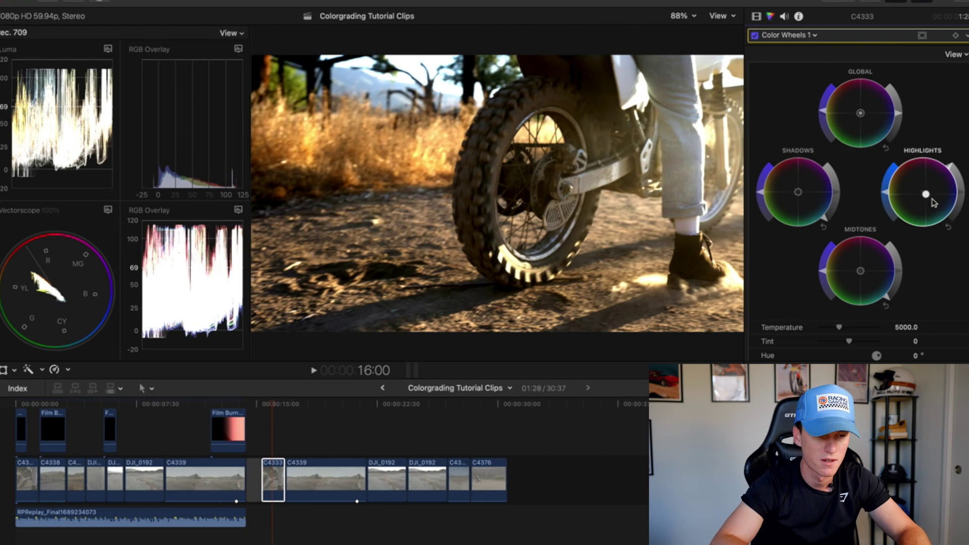
mouse_move(927, 196)
left_mouse_down()
mouse_move(941, 212)
mouse_move(921, 198)
left_mouse_up()
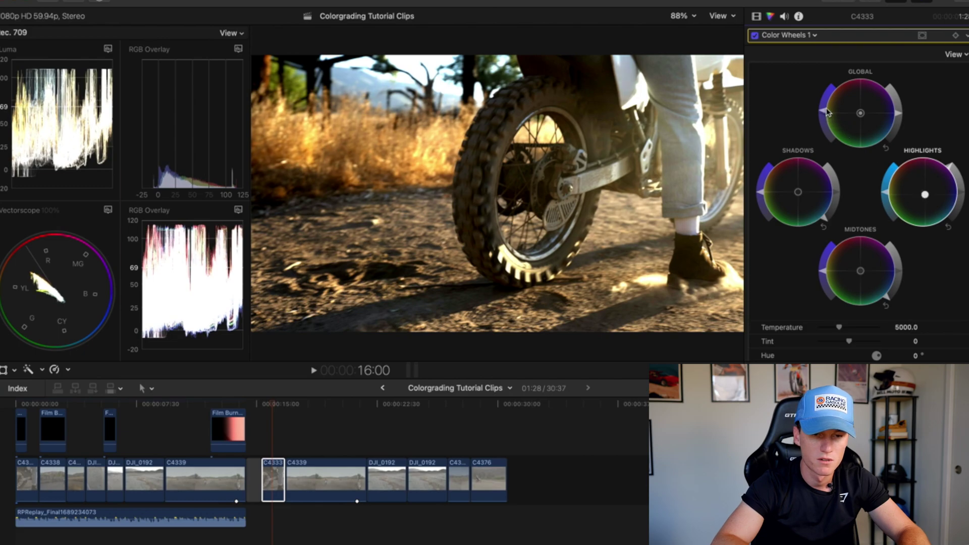
left_click_drag(824, 112, 824, 107)
Step: Apply the mLut by motionVFX effect to the C4333 clip after the gap
key("super+2")
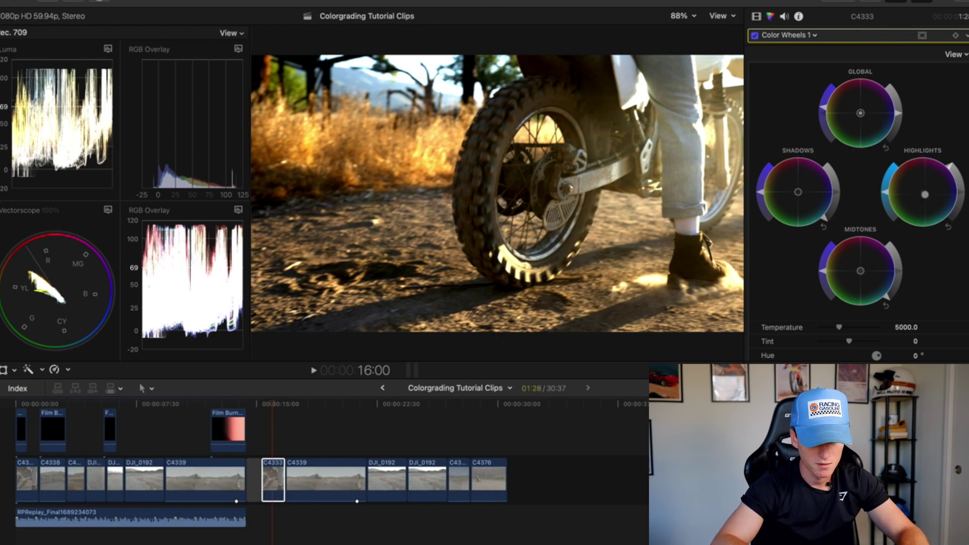
left_click_drag(757, 454, 269, 479)
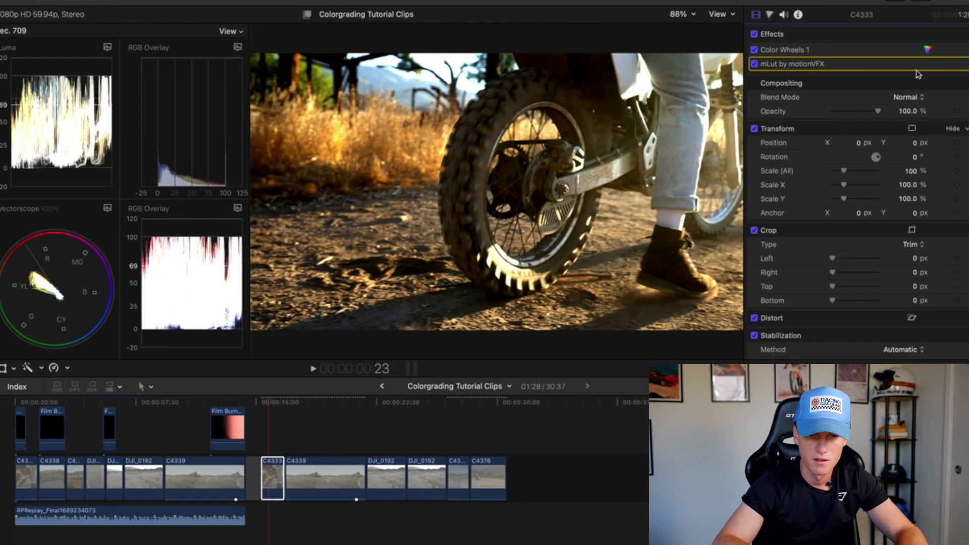
Step: Load the custom LUT Tonal Eclipse +.cube from the gamut - IMMERSION folder in CREATIVE ASSETS into the C4333 clip's mLut effect
left_click(952, 66)
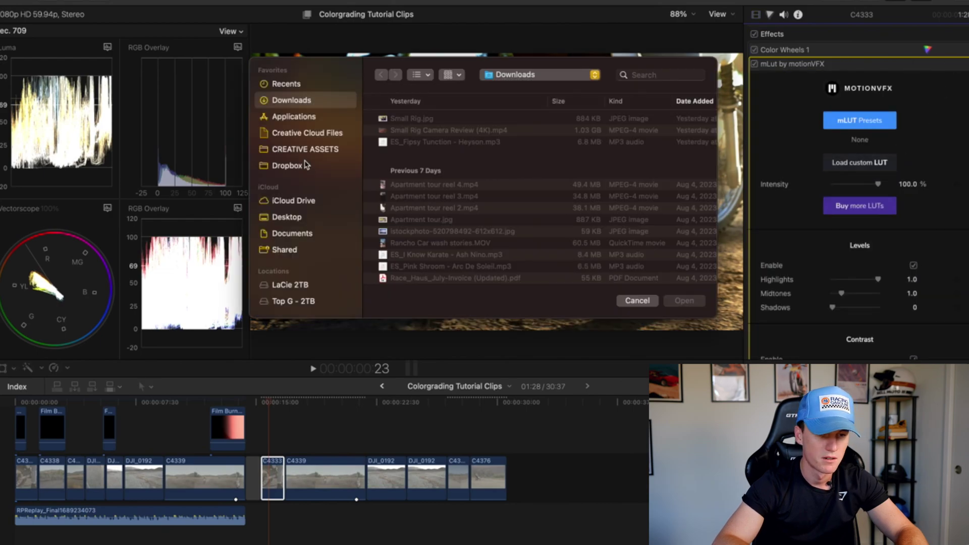
left_click(306, 150)
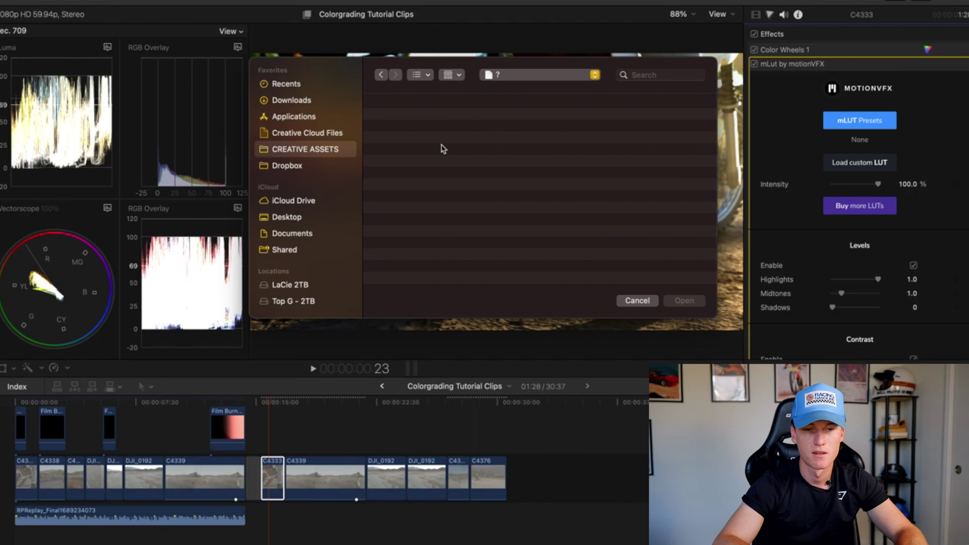
left_click(318, 154)
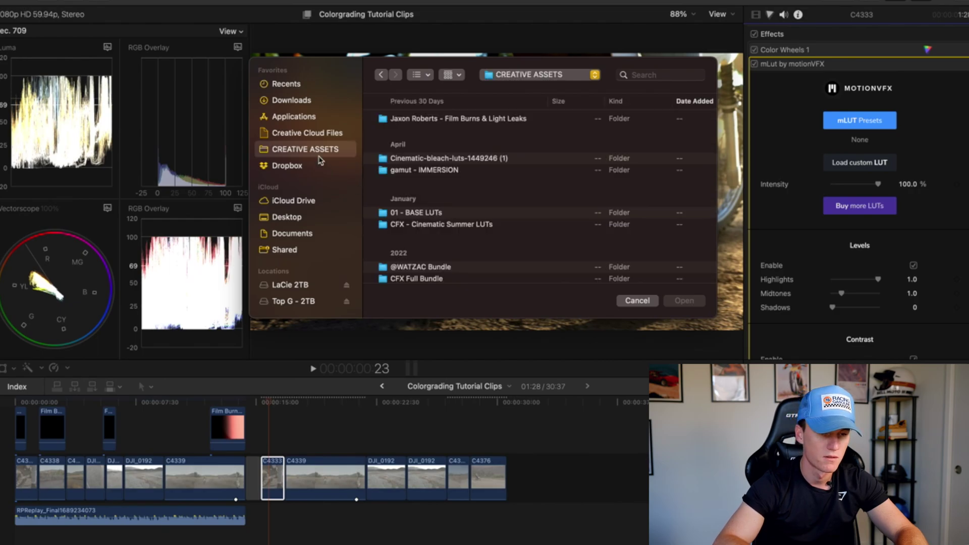
left_click(436, 172)
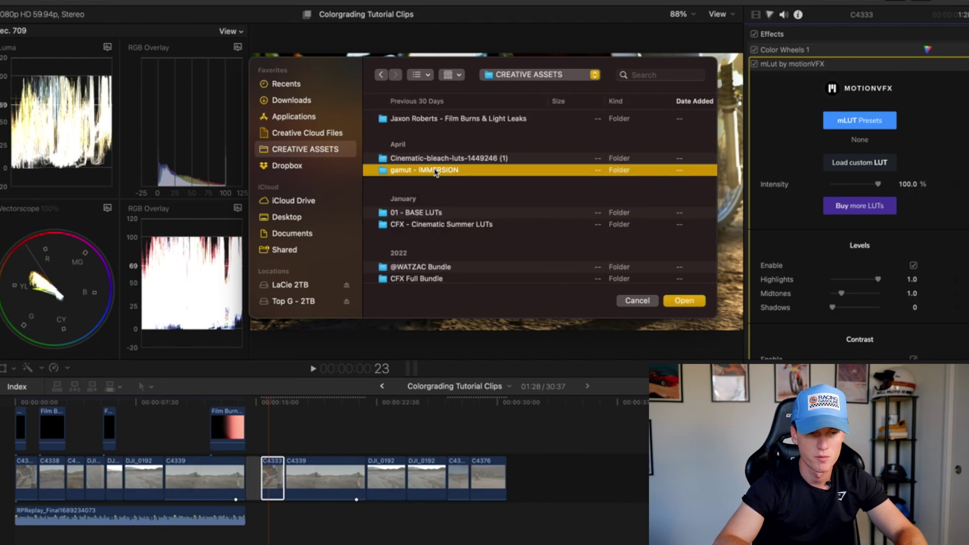
double_click(438, 171)
left_click(437, 214)
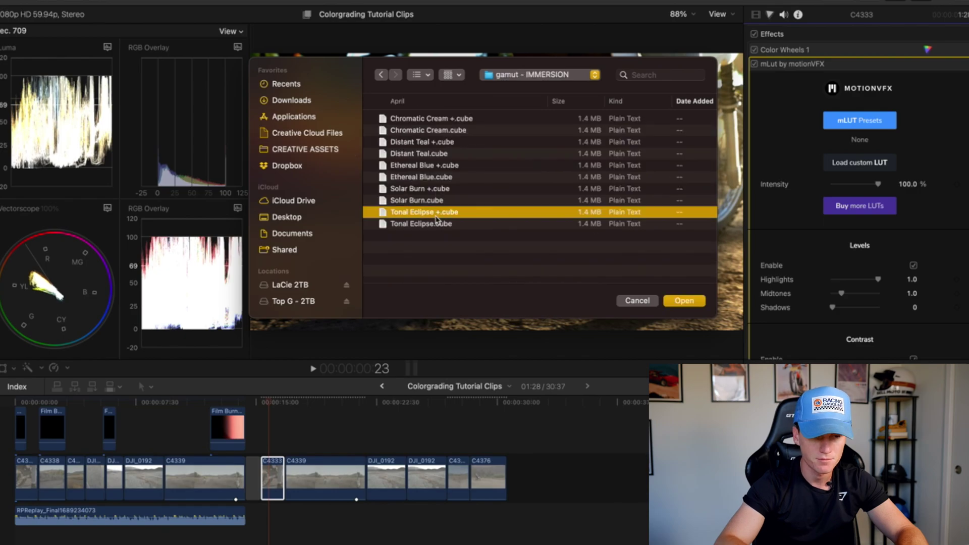
double_click(437, 215)
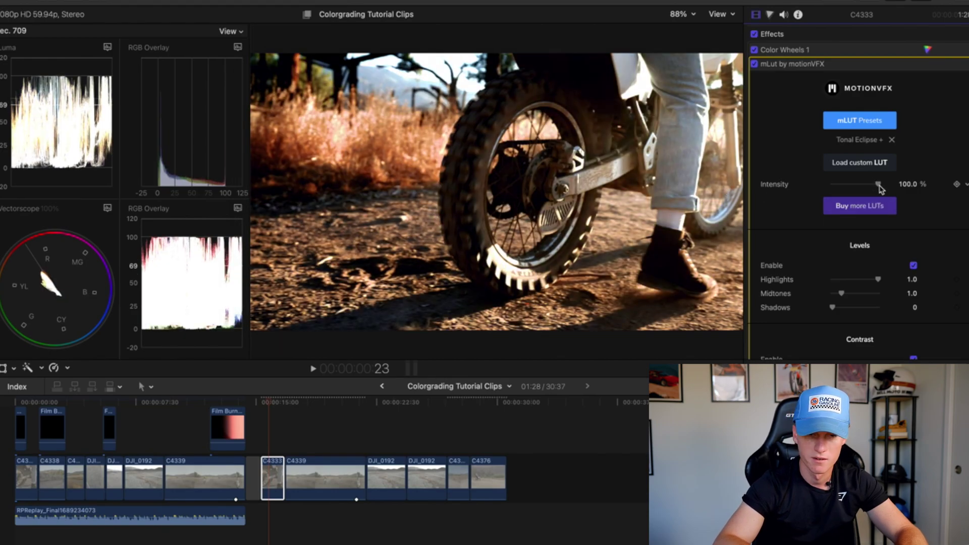
Step: Reduce the intensity of the Tonal Eclipse + LUT on the C4333 clip to 45%
left_click_drag(880, 187, 855, 202)
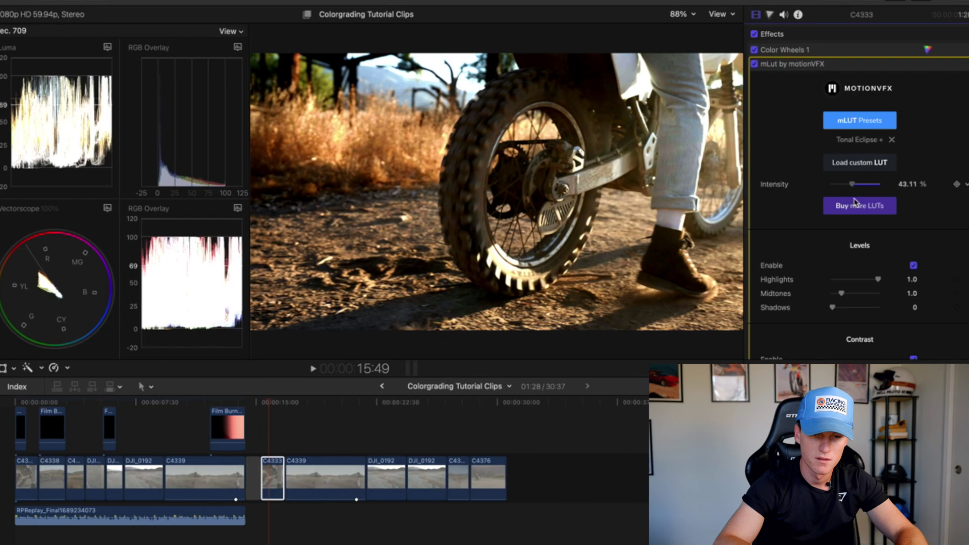
left_click(911, 184)
type("45")
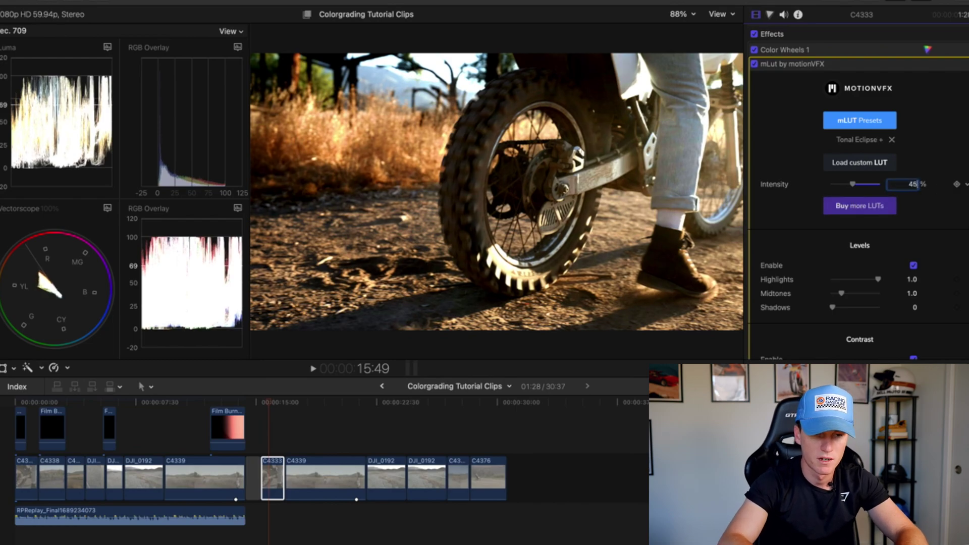
key("Return")
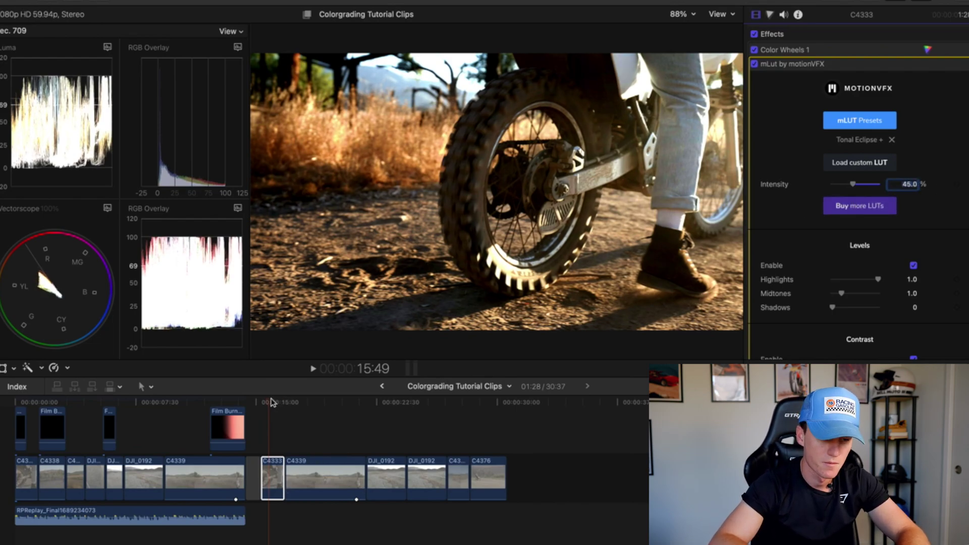
Step: At a later frame of the C4333 clip, fine-tune the Shadows and Midtones brightness and raise the Global saturation slightly on the color wheels
left_click_drag(271, 402, 273, 402)
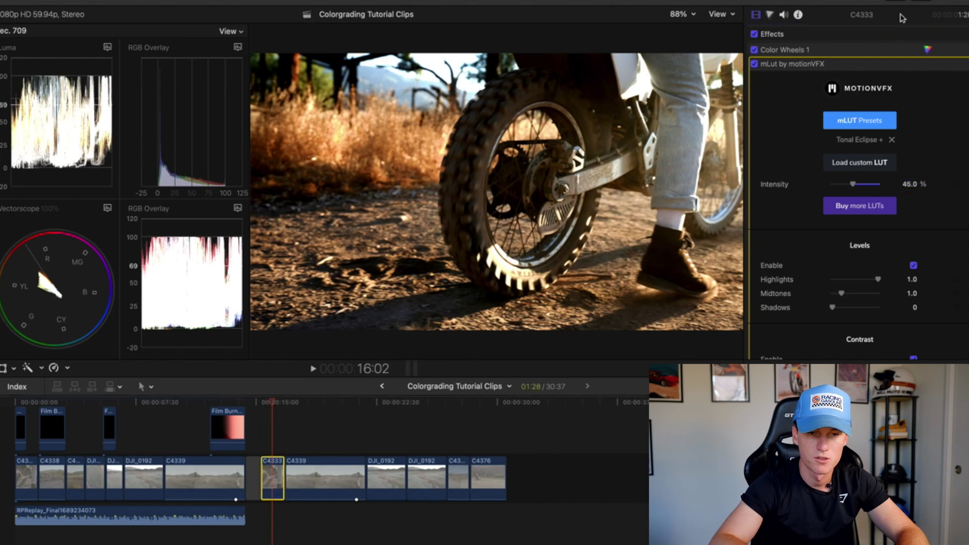
left_click(770, 14)
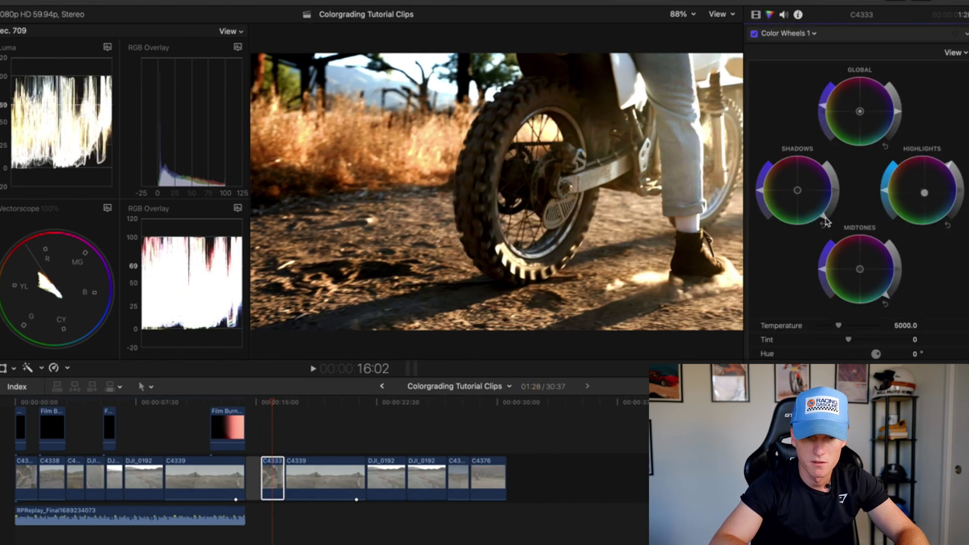
left_click_drag(825, 217, 826, 218)
left_click_drag(887, 297, 882, 305)
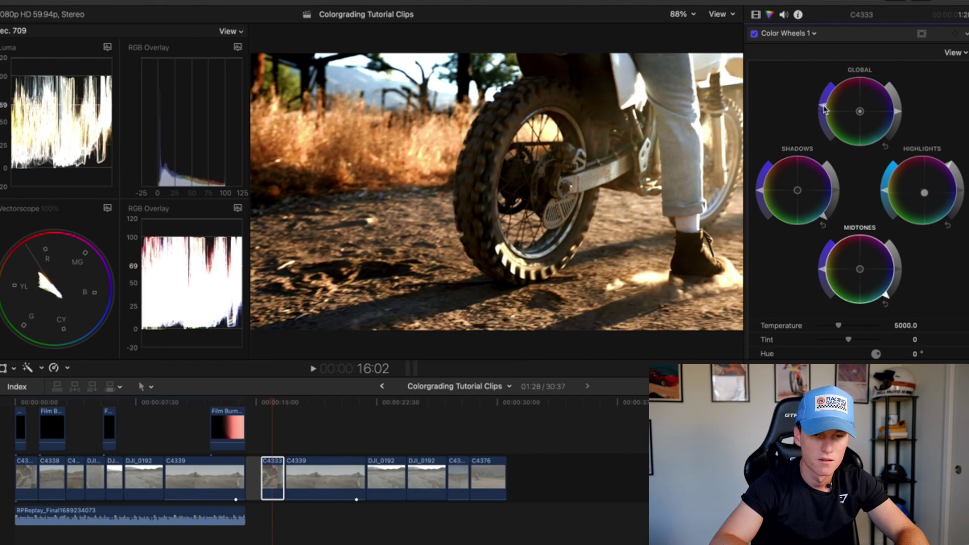
left_click_drag(825, 109, 826, 107)
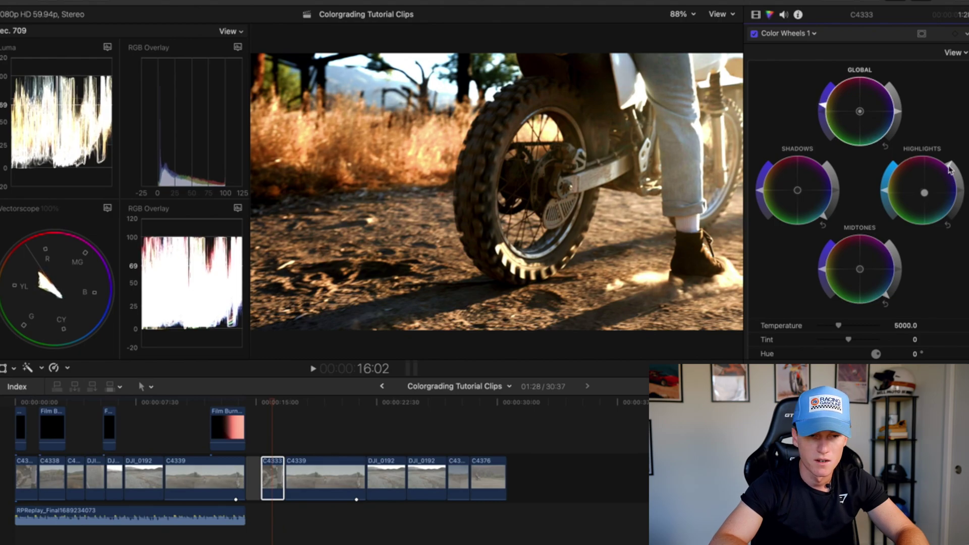
Step: Raise the Highlights brightness a little and nudge the Highlights tint slightly further toward blue
mouse_move(952, 170)
left_mouse_down()
mouse_move(943, 161)
mouse_move(951, 167)
left_mouse_up()
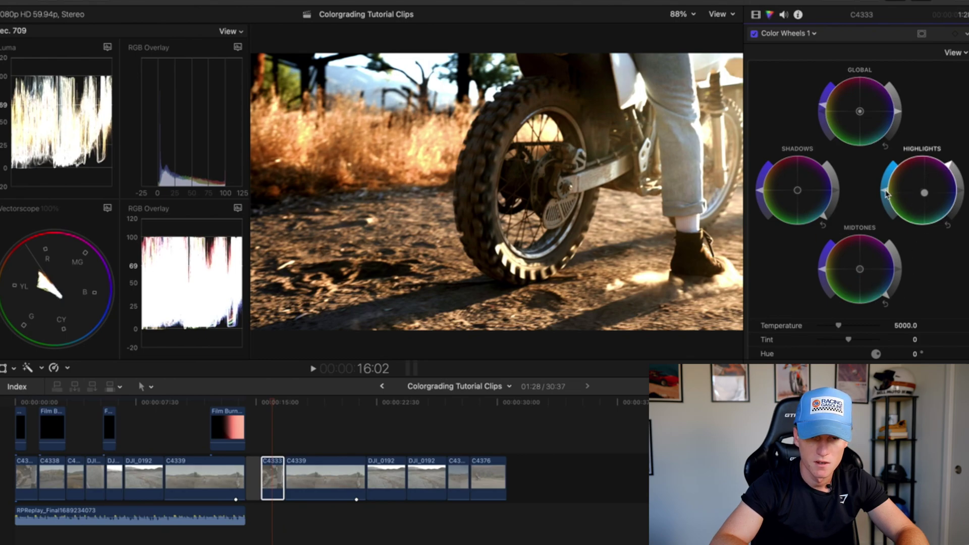
mouse_move(937, 200)
left_mouse_down()
mouse_move(953, 218)
mouse_move(928, 196)
left_mouse_up()
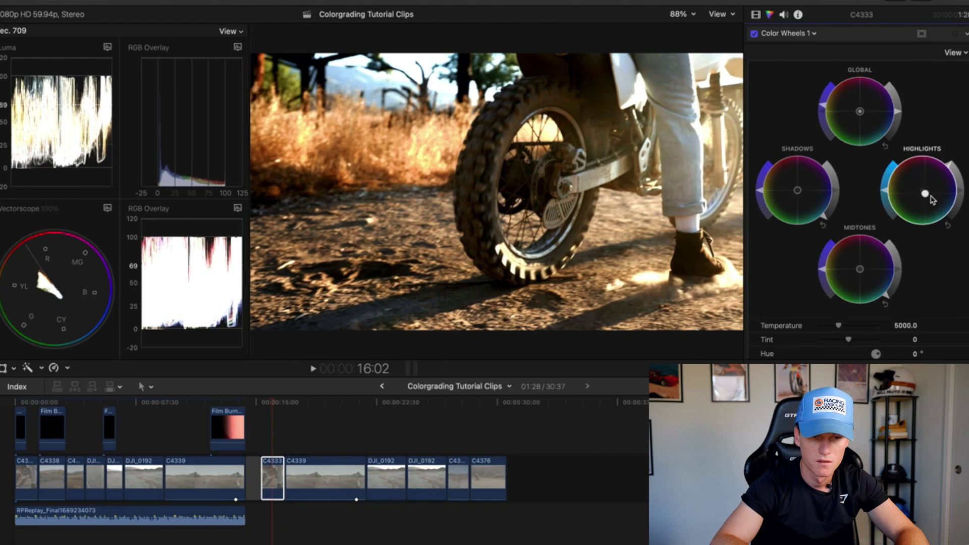
scroll(929, 200, "down", 3)
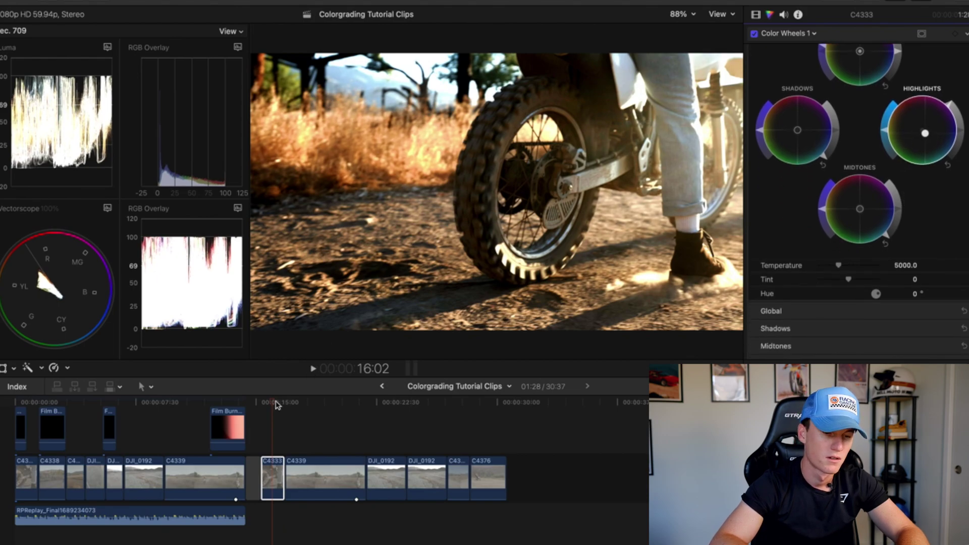
Step: Play back the graded C4333 clip after the gap from near its start to review the look
left_click(271, 403)
left_click(270, 451)
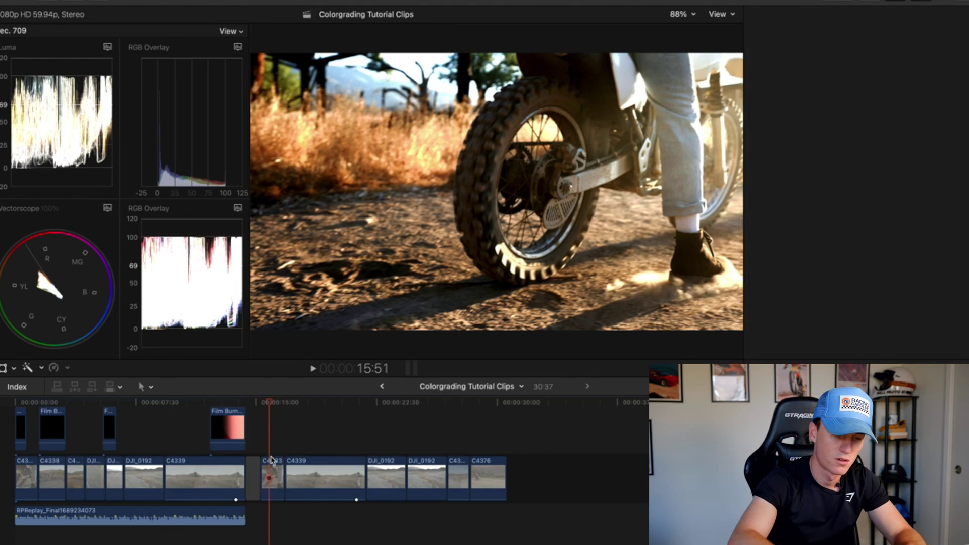
left_click(274, 467)
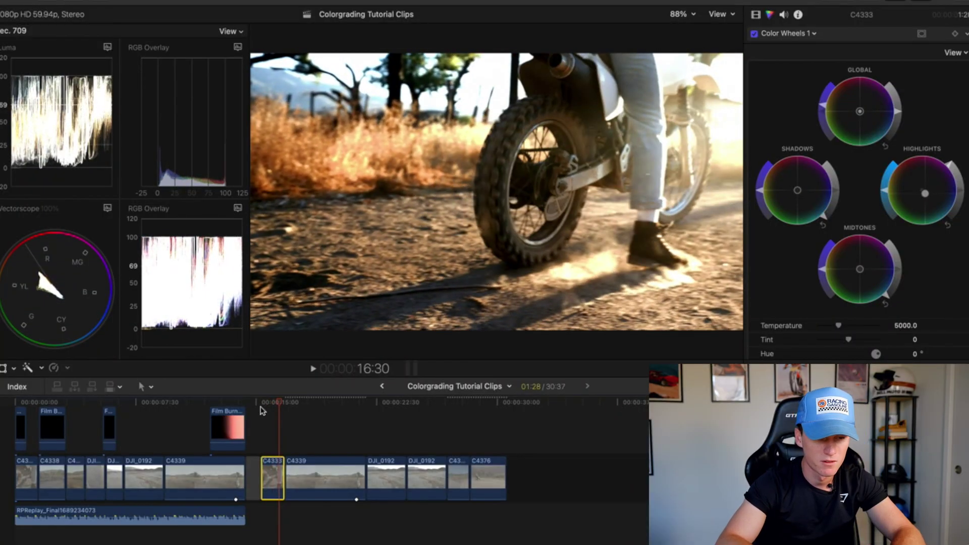
left_click(269, 409)
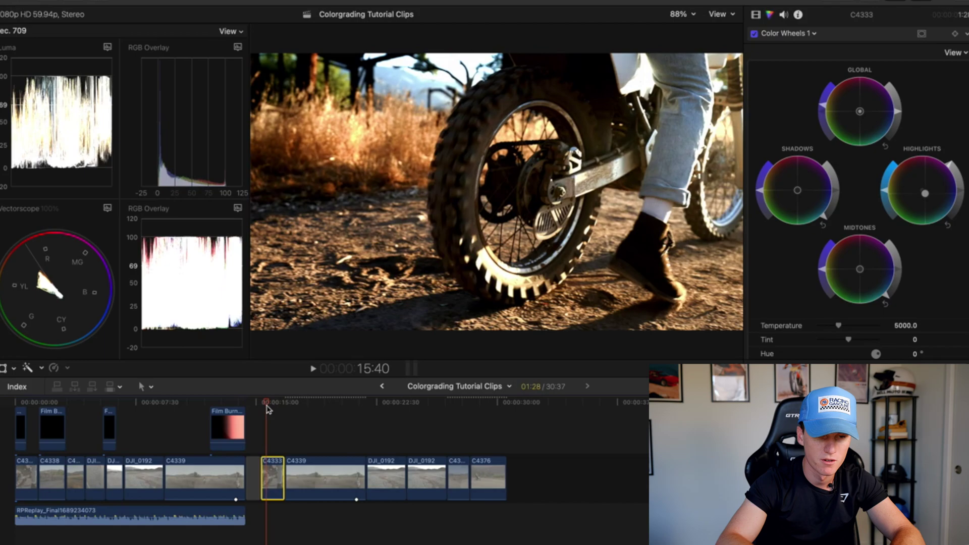
key("space")
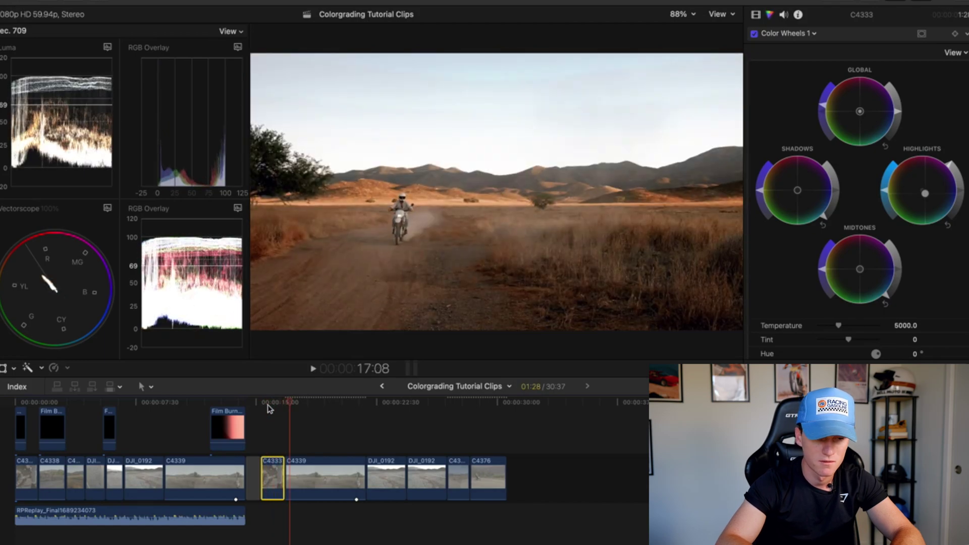
left_click(268, 404)
Step: Remove the Color Wheels, mLut and Transform attributes from the first DJI_0192 clip after the gap
left_click_drag(268, 404, 389, 417)
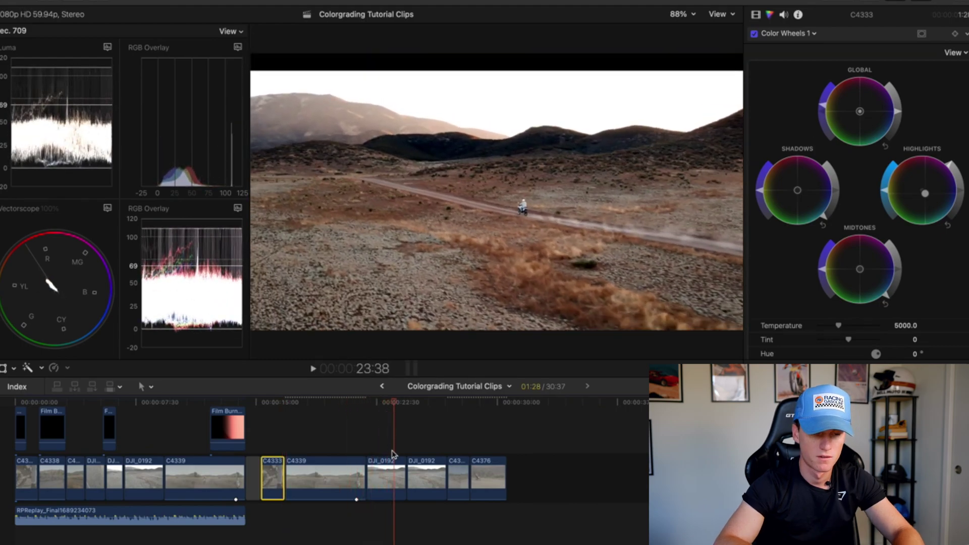
left_click(388, 407)
key("Left")
key("Left")
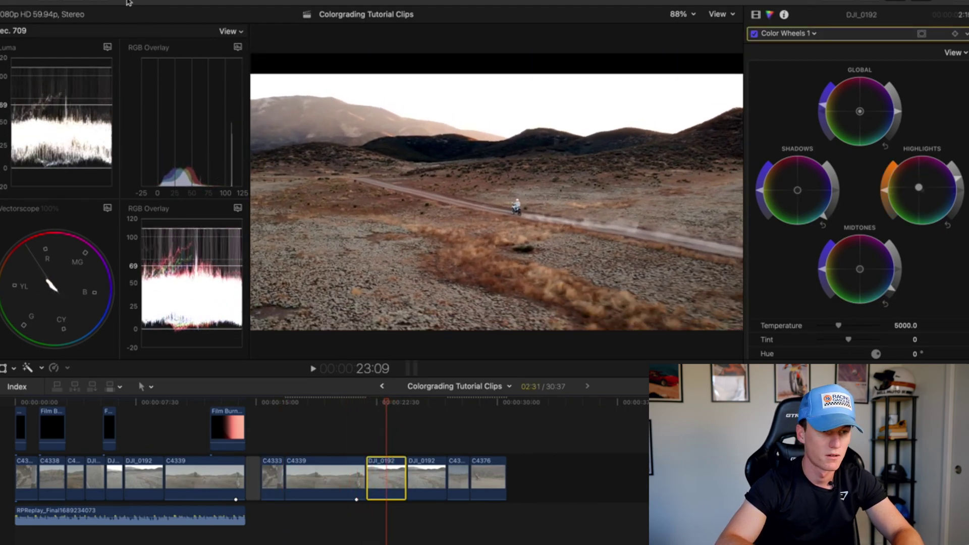
left_click(80, 1)
left_click(192, 197)
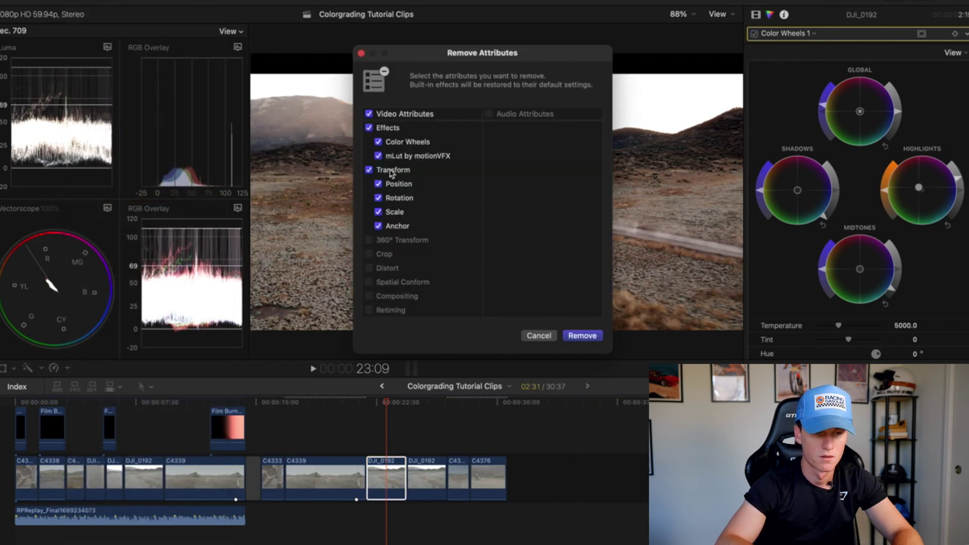
left_click(393, 171)
key("Return")
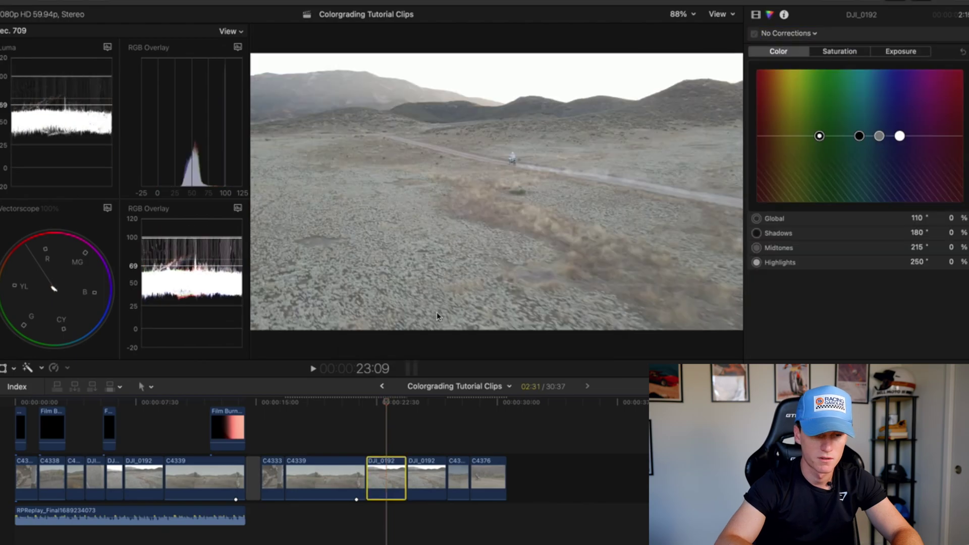
Step: Add a Color Wheels correction to the flat DJI_0192 drone clip, viewed at an earlier frame
mouse_move(384, 395)
left_mouse_down()
mouse_move(370, 405)
mouse_move(379, 404)
left_mouse_up()
left_click(789, 33)
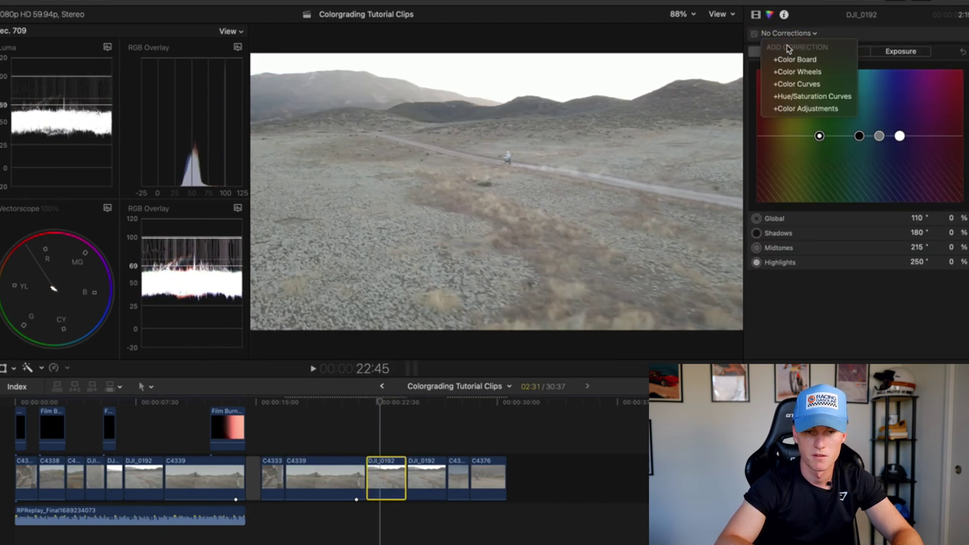
left_click(802, 72)
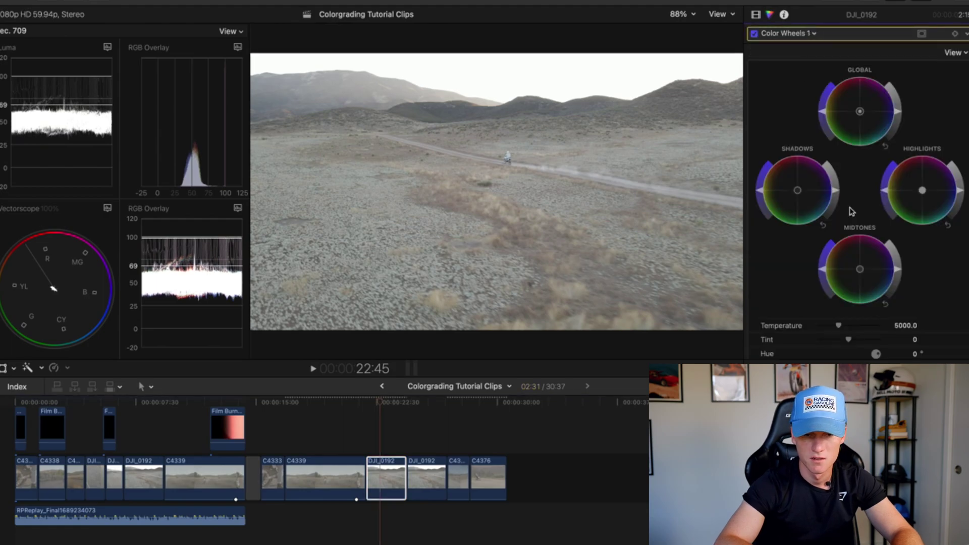
Step: Strongly lower the Shadows, raise the Highlights and darken the Midtones of the DJI_0192 clip, with slightly more Global saturation
left_click_drag(839, 197, 822, 279)
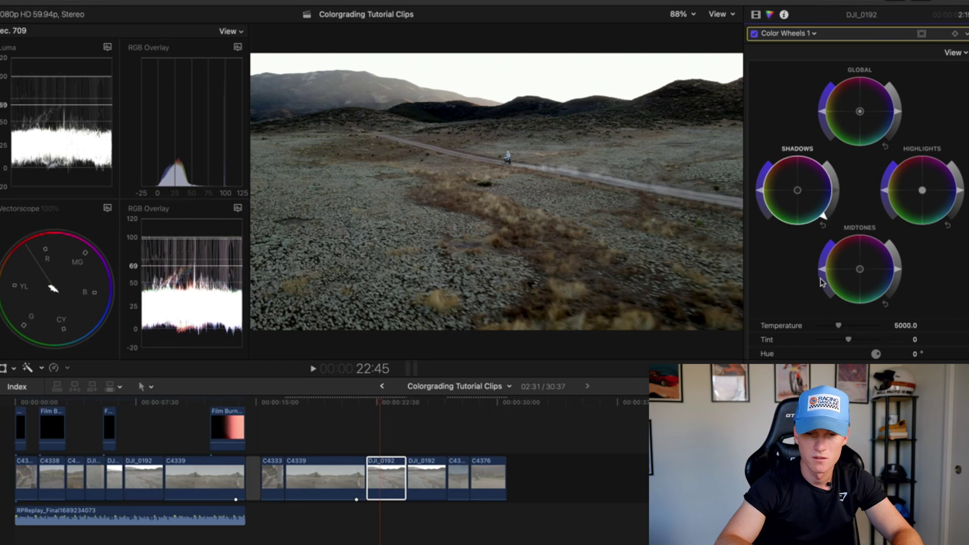
mouse_move(961, 195)
left_mouse_down()
mouse_move(958, 135)
mouse_move(964, 181)
left_mouse_up()
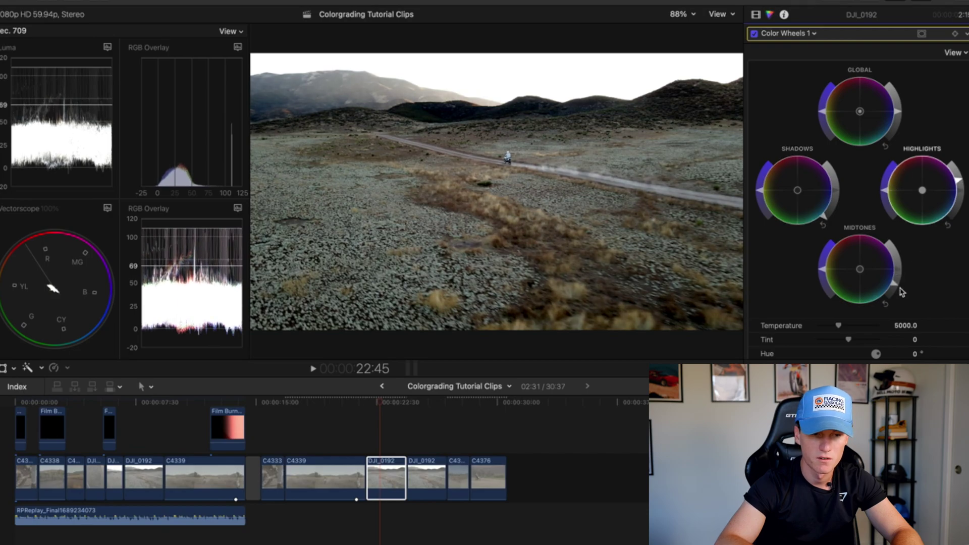
left_click_drag(899, 270, 906, 294)
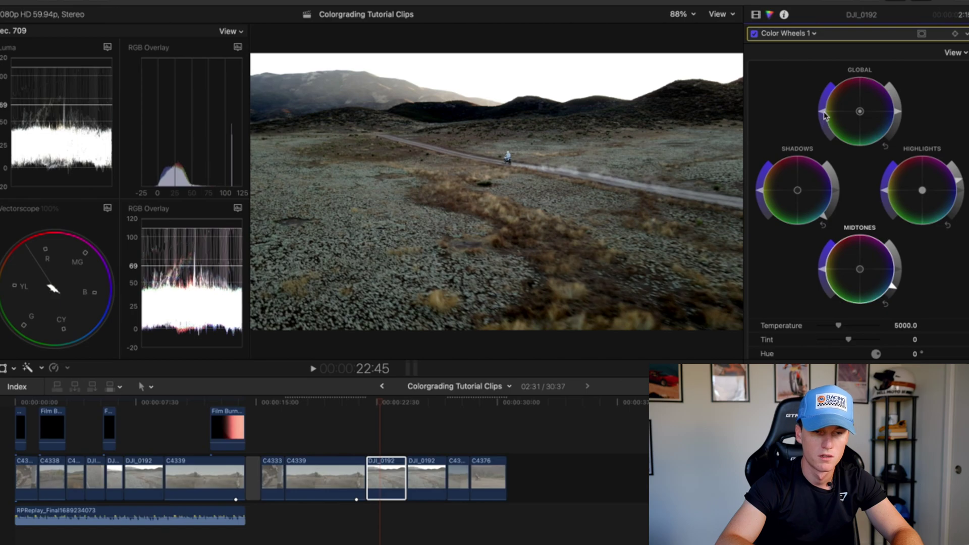
mouse_move(824, 115)
left_mouse_down()
mouse_move(829, 94)
mouse_move(827, 109)
mouse_move(852, 72)
mouse_move(836, 105)
left_mouse_up()
Step: Apply the mLut by motionVFX effect to the DJI_0192 clip with the Tonal Eclipse +.cube LUT at about 69% intensity
left_click_drag(732, 469, 386, 476)
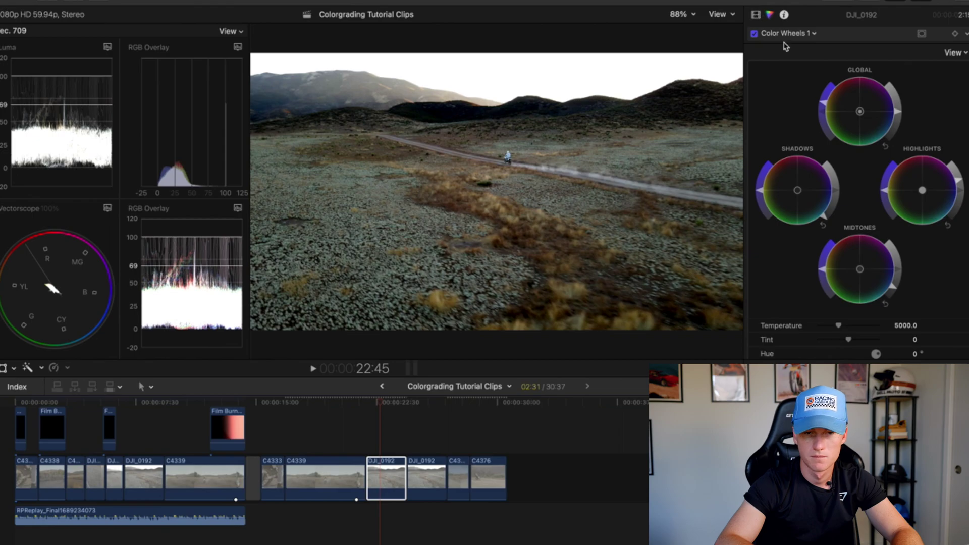
left_click(756, 15)
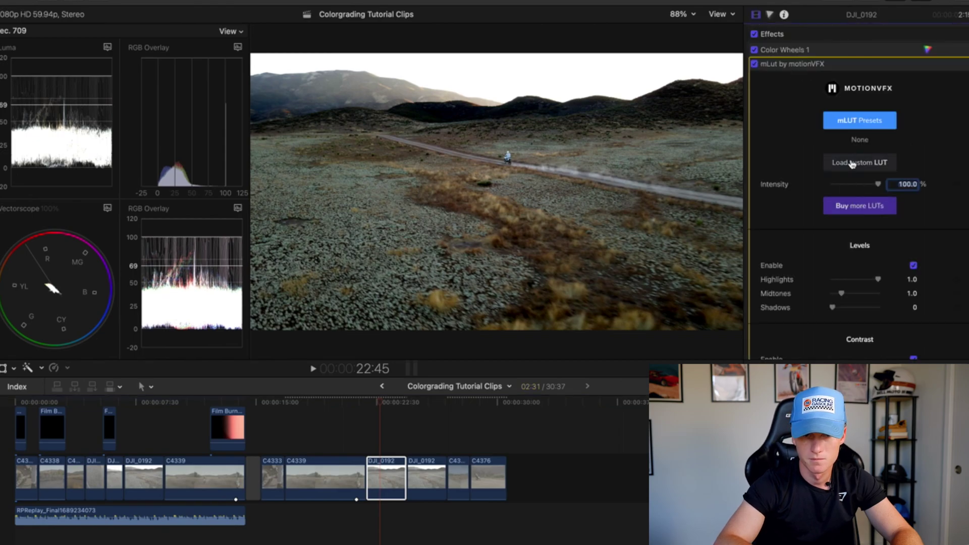
left_click(853, 163)
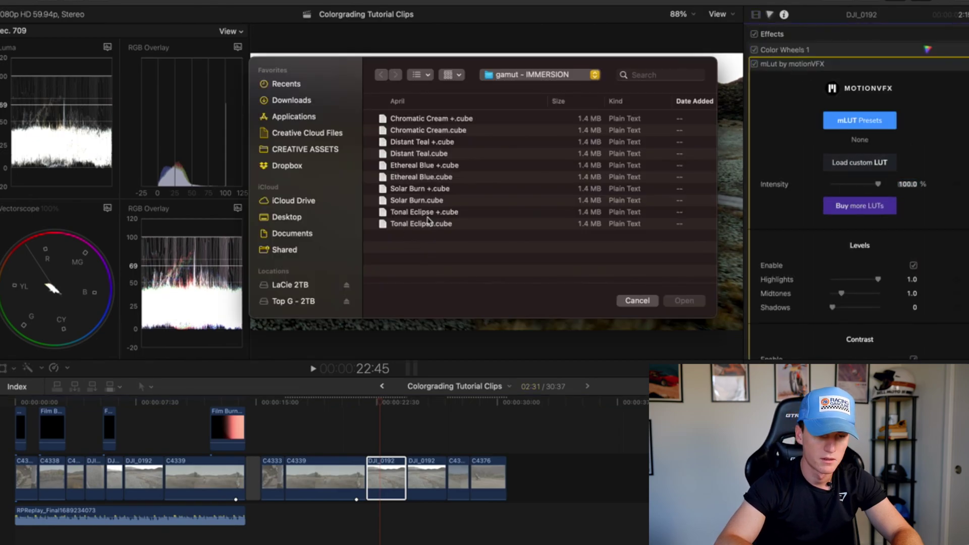
double_click(426, 213)
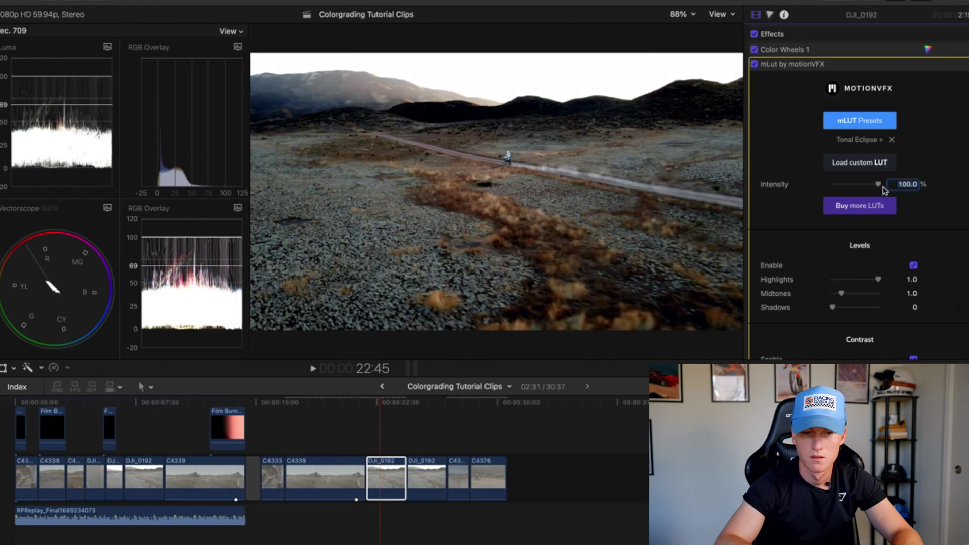
left_click_drag(879, 185, 862, 198)
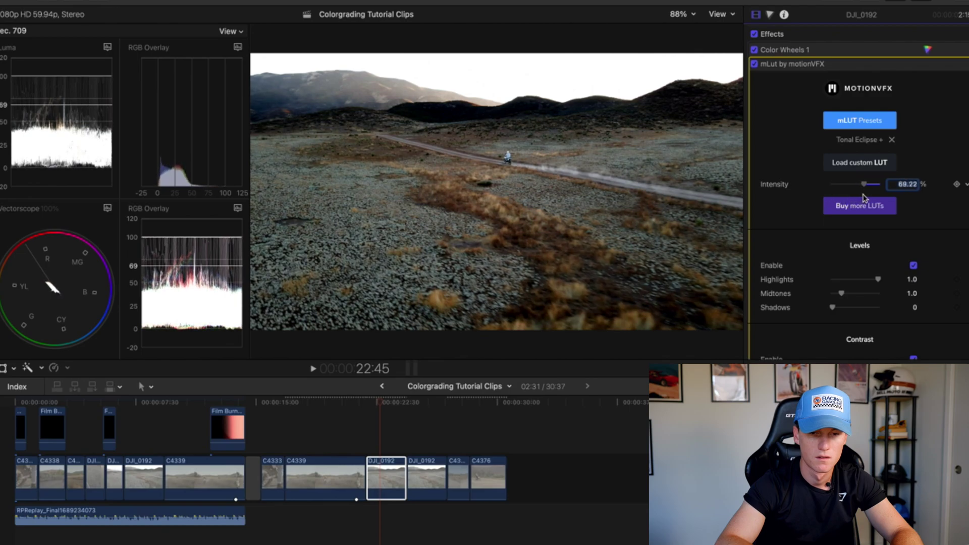
Step: Tint the Highlights of the DJI_0192 clip toward a warm red and slightly raise its Global saturation in Color Wheels 1
left_click(771, 15)
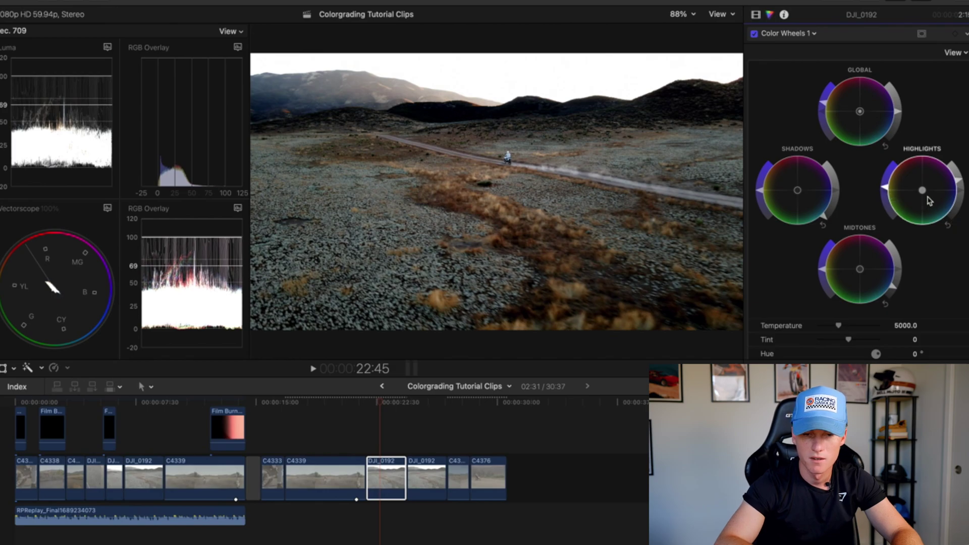
left_click_drag(923, 196, 913, 175)
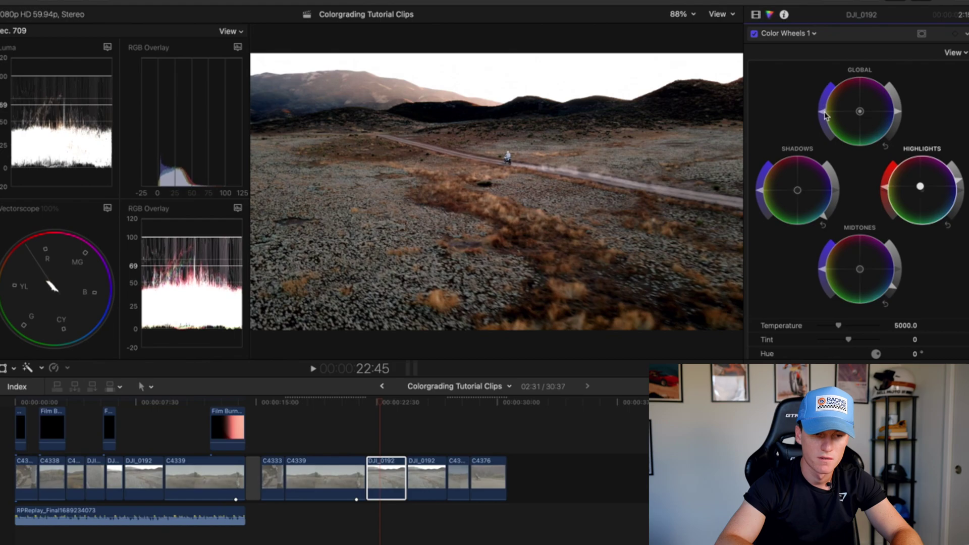
left_click_drag(826, 116, 826, 110)
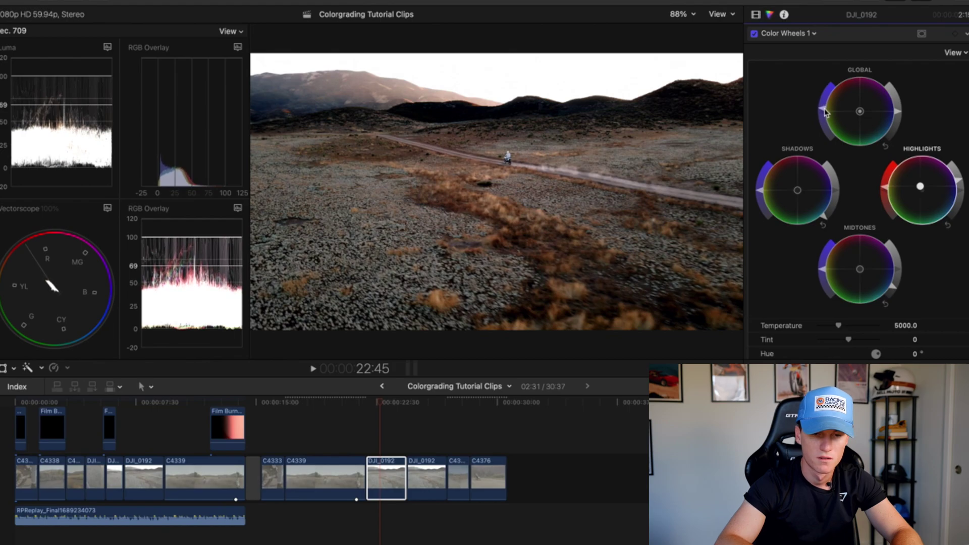
Step: Lift the Shadows of the DJI_0192 clip slightly, darken the Midtones a little and raise the Highlights brightness
left_click_drag(825, 222, 831, 221)
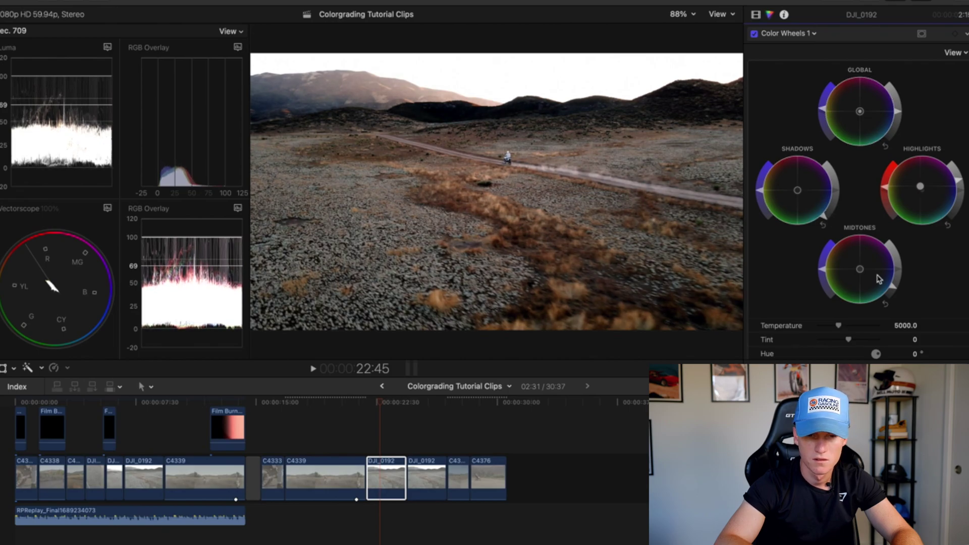
left_click_drag(894, 290, 893, 295)
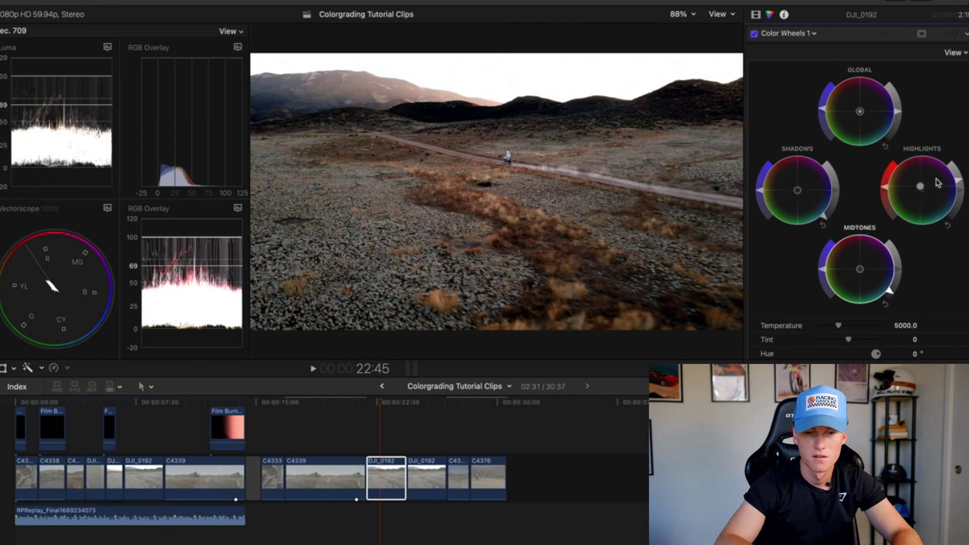
left_click_drag(959, 186, 959, 174)
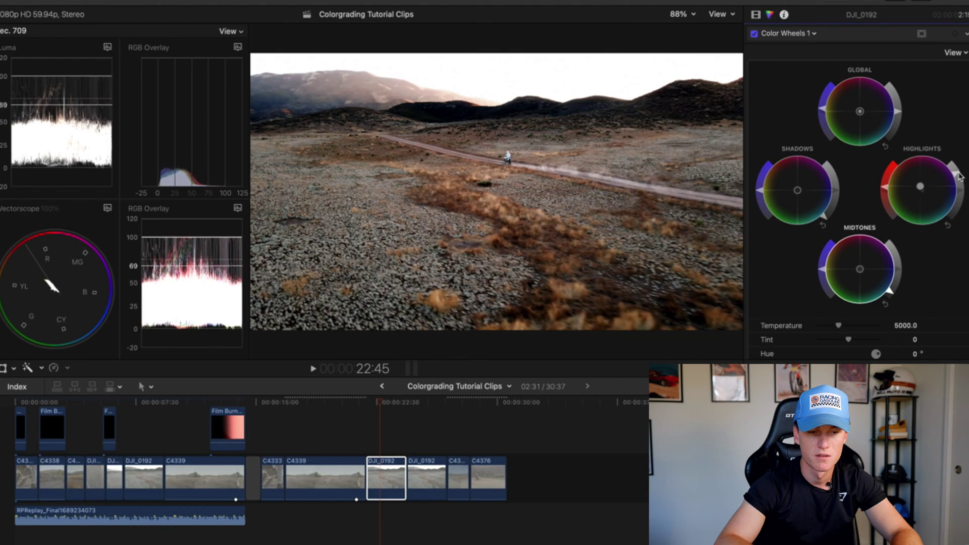
Step: Play back the graded DJI_0192 clip, then enlarge and reposition its picture in the frame with Transform and review it again
left_click_drag(378, 401, 369, 421)
key("space")
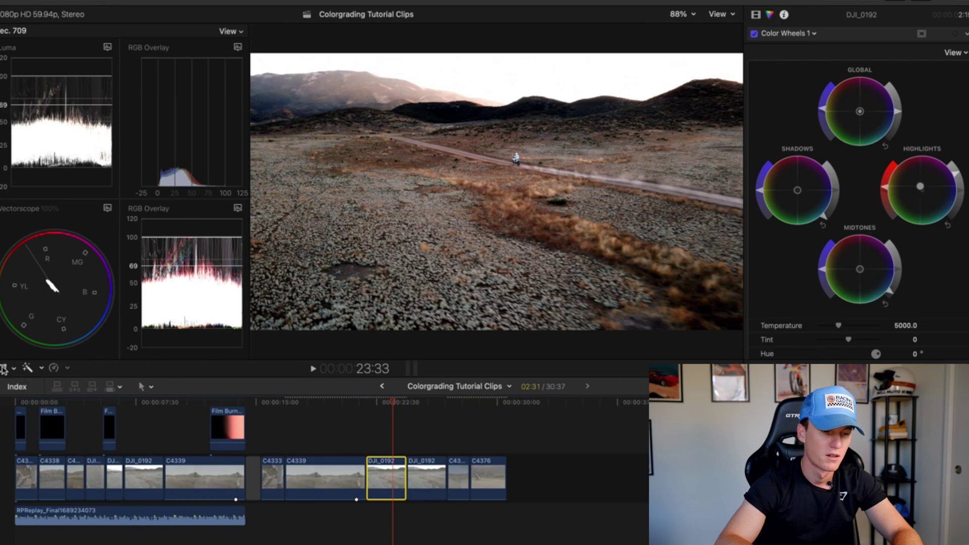
key("shift+t")
left_click_drag(252, 331, 217, 371)
left_click_drag(384, 251, 375, 276)
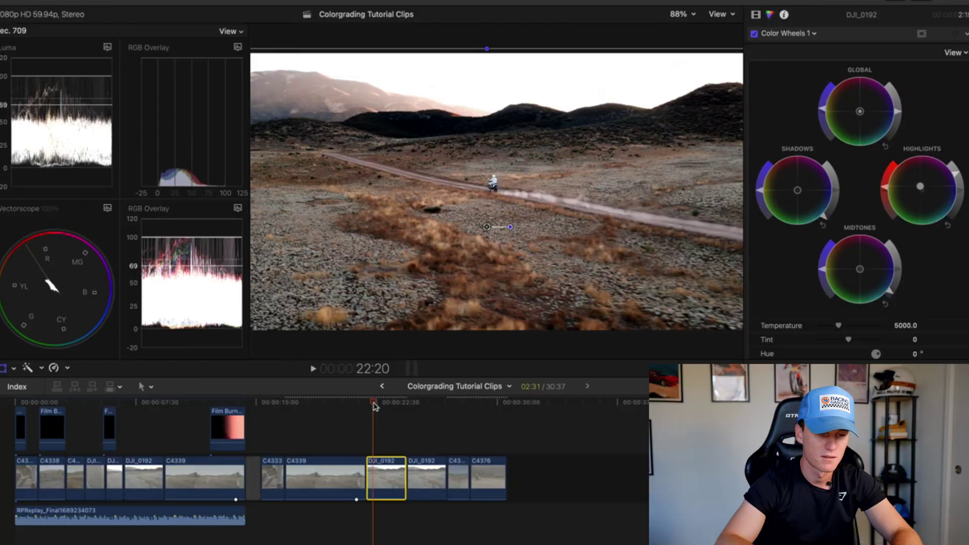
left_click(372, 404)
key("space")
Step: Remove only the Color Wheels and mLut attributes from the C4373 motorcycle clip, keeping its retiming and audio attributes
left_click_drag(372, 404, 457, 407)
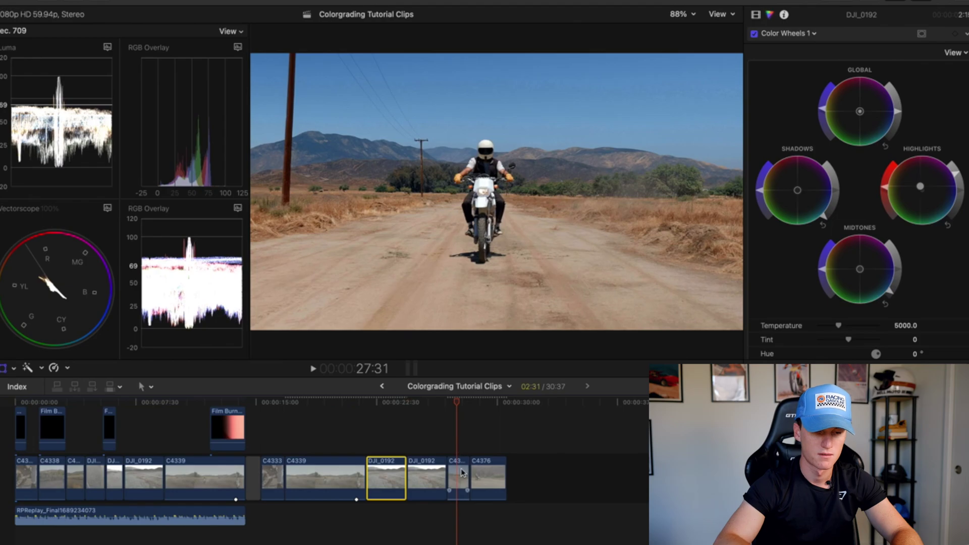
left_click(462, 473)
left_click(80, 1)
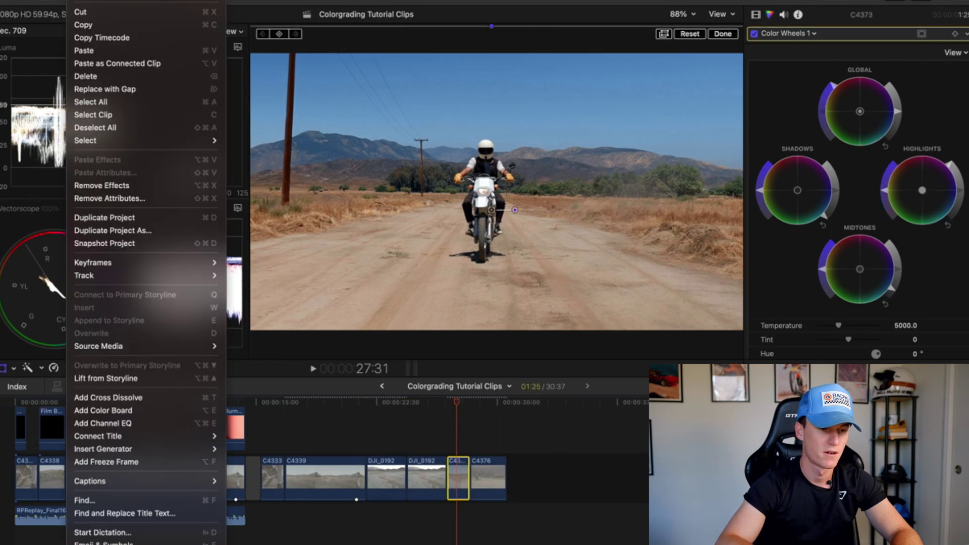
left_click(154, 202)
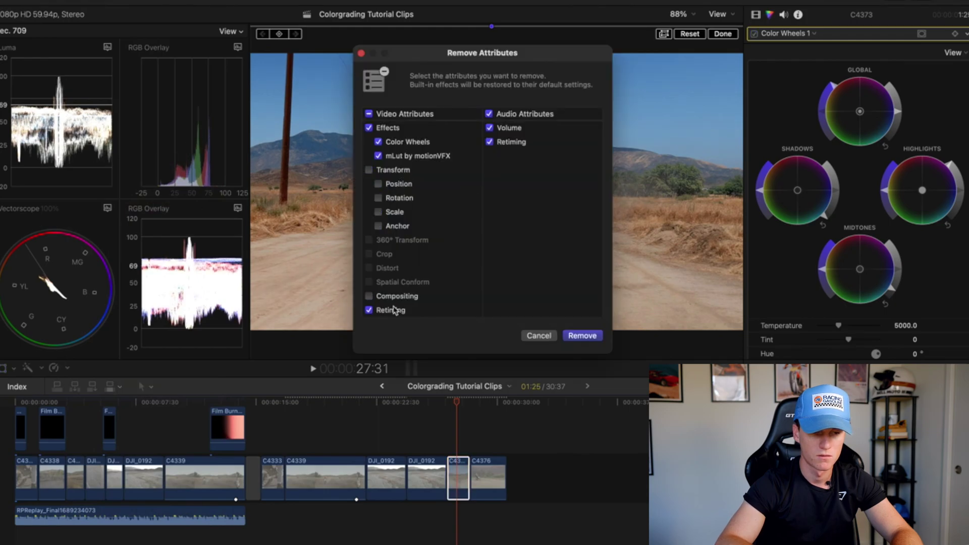
left_click(516, 115)
scroll(404, 212, "down", 5)
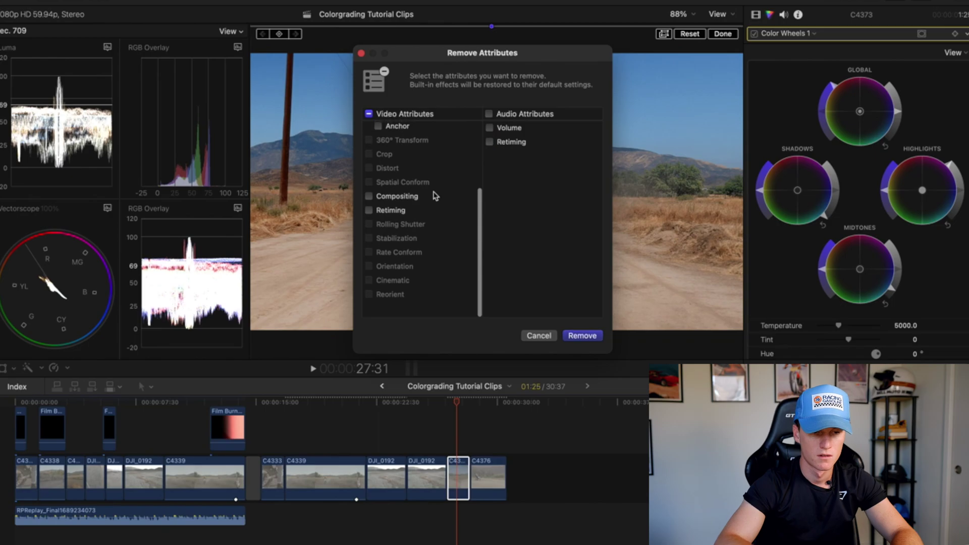
key("Return")
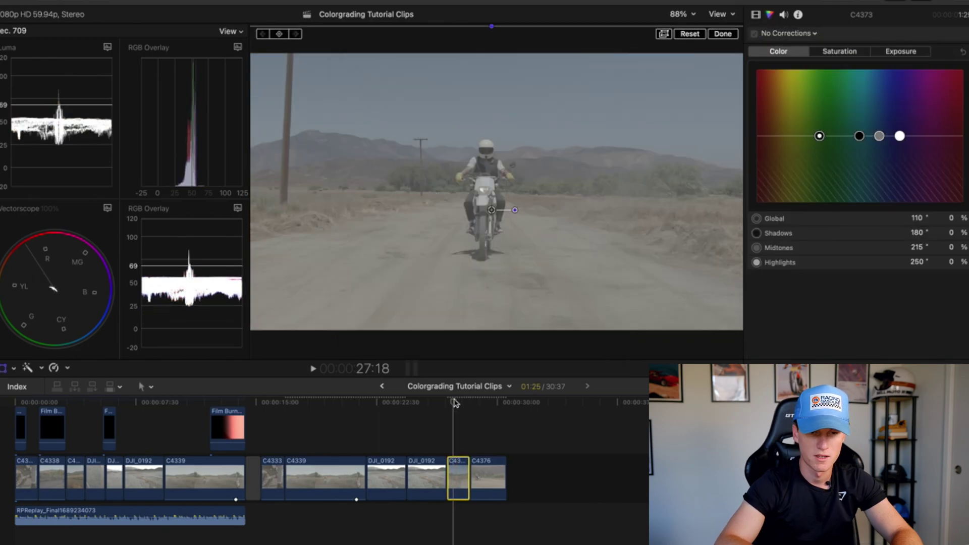
Step: Add Color Wheels to the C4373 clip, strongly lowering Shadows, raising Highlights and Global saturation, and darkening Midtones
left_click(786, 33)
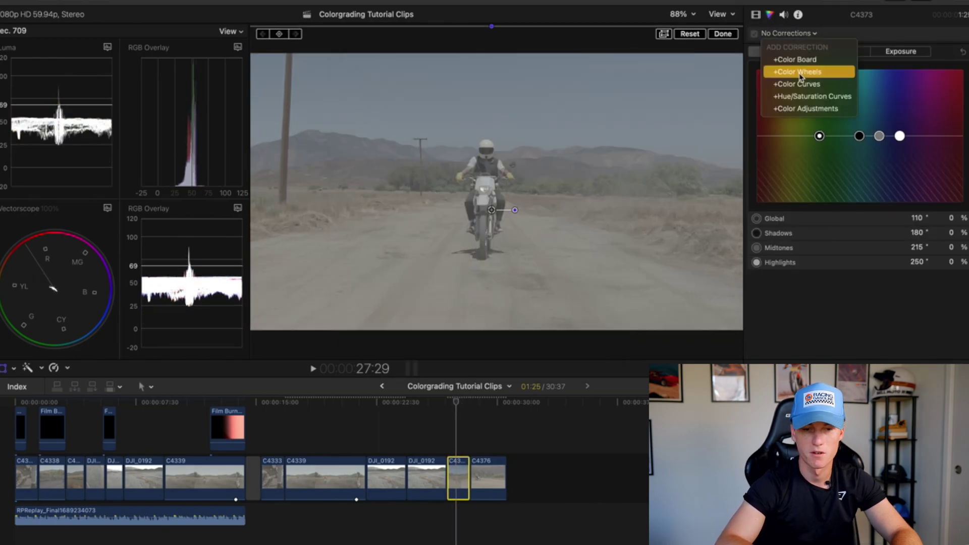
left_click(800, 75)
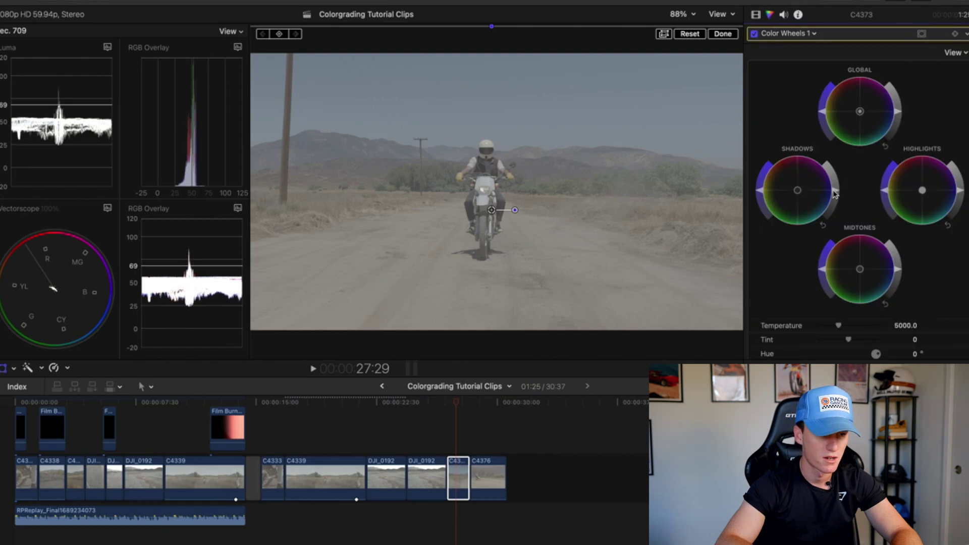
left_click_drag(835, 195, 834, 229)
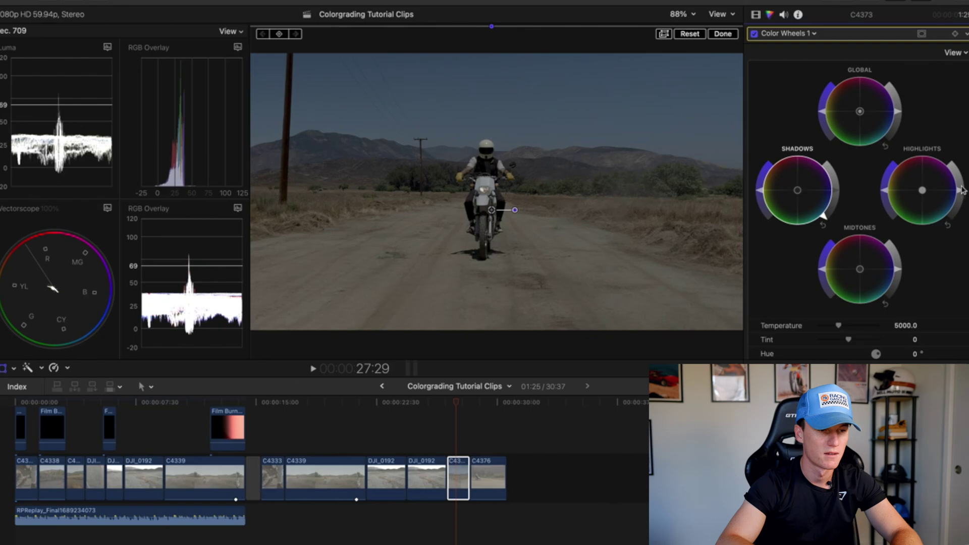
left_click_drag(963, 191, 958, 145)
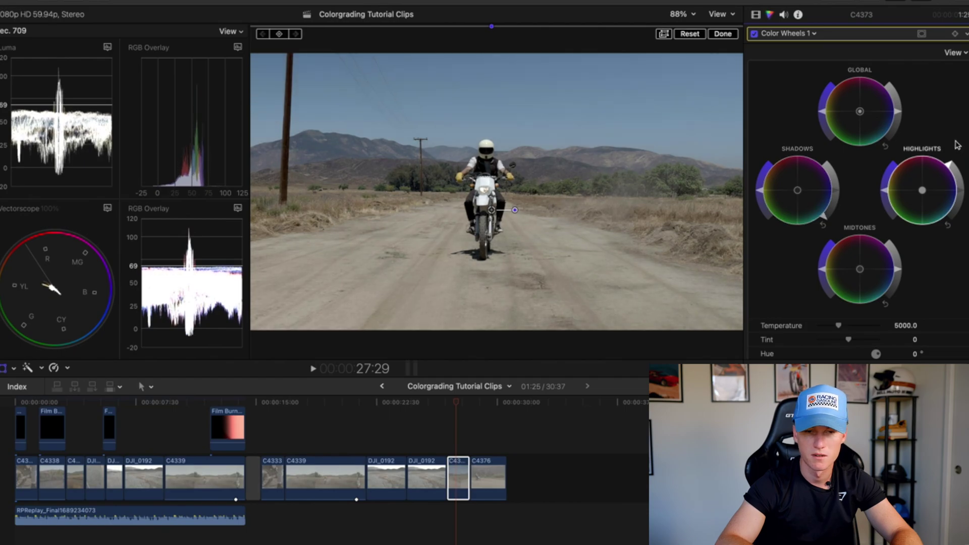
left_click_drag(826, 117, 827, 95)
left_click_drag(899, 271, 892, 286)
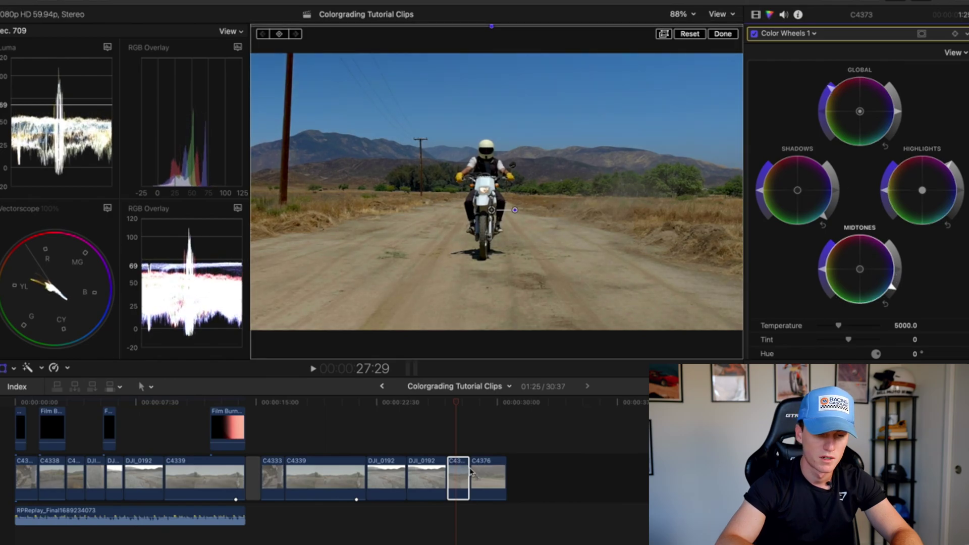
Step: Apply the mLut by motionVFX effect to the C4373 clip and load the Tonal Eclipse + custom LUT
left_click(466, 476)
left_click(872, 168)
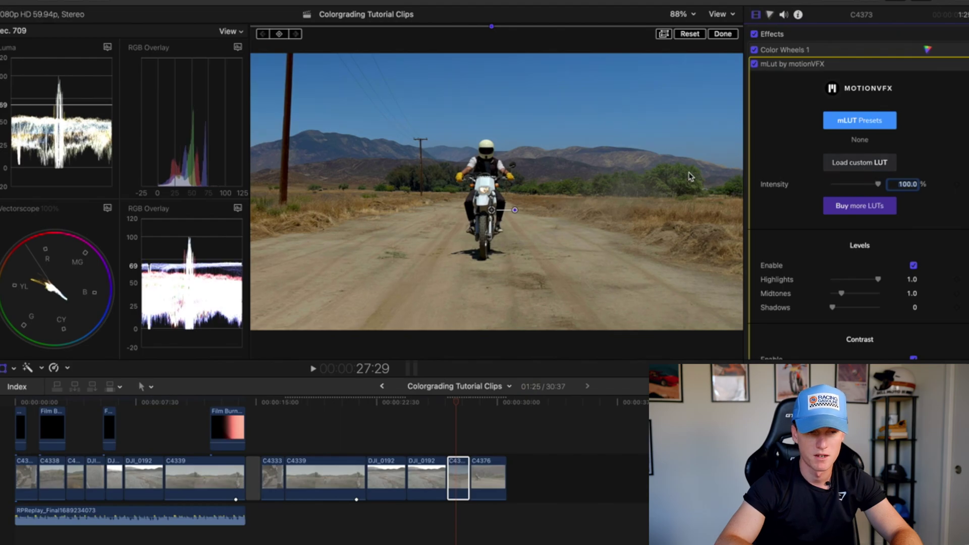
left_click(481, 205)
double_click(482, 210)
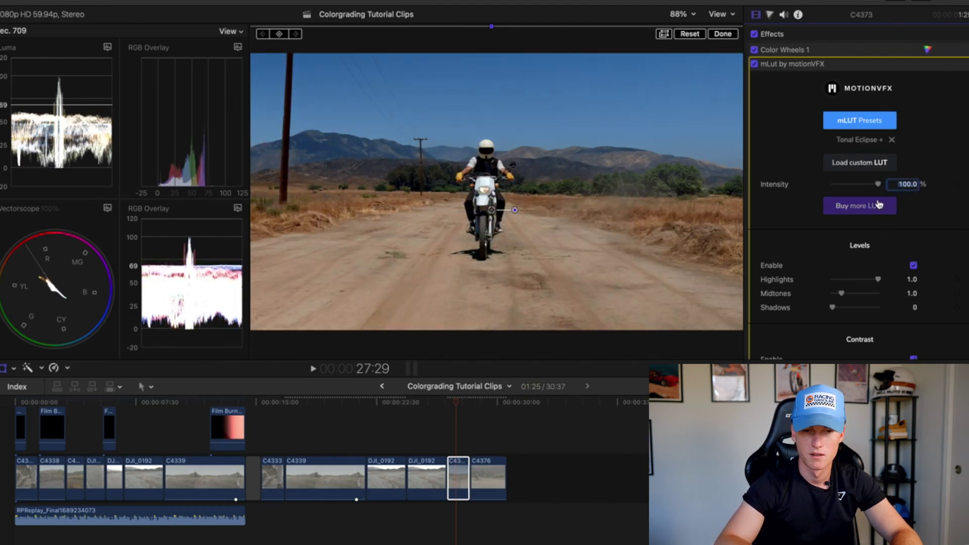
Step: Slightly brighten the Midtones of the C4373 clip, play it back and activate Transform for reframing
left_click(771, 15)
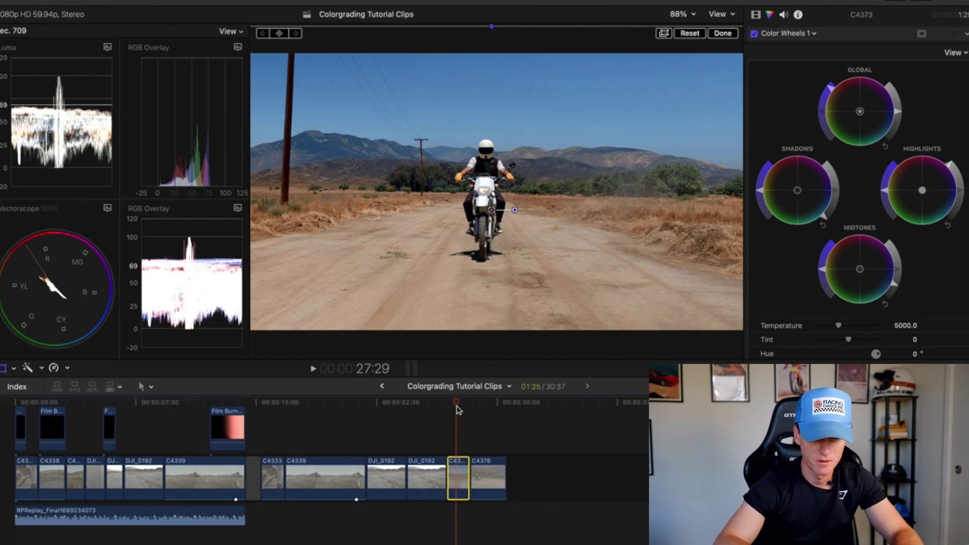
key("space")
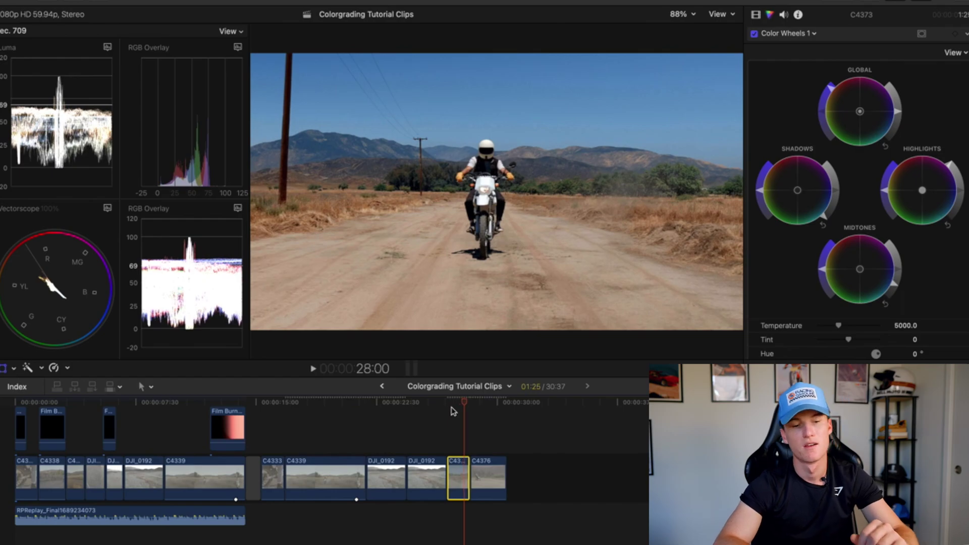
key("shift+t")
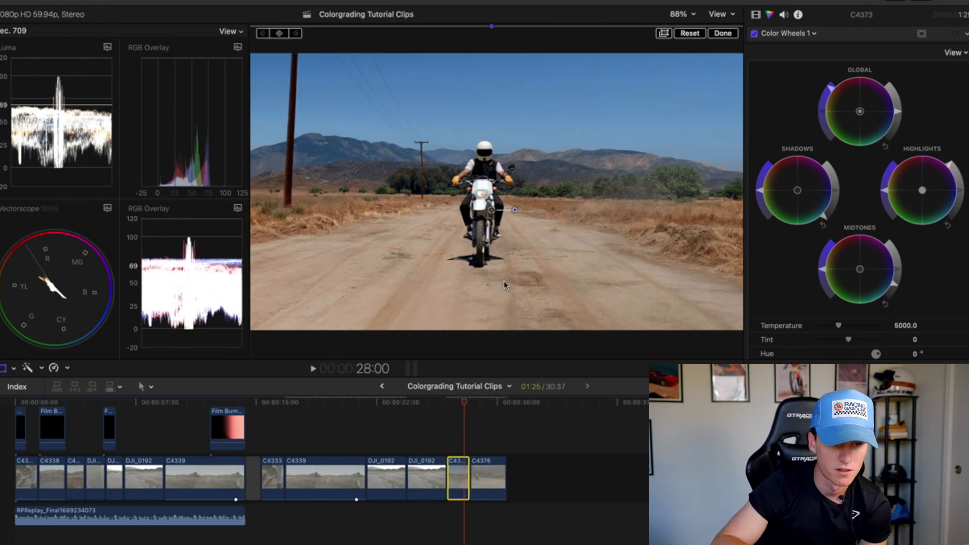